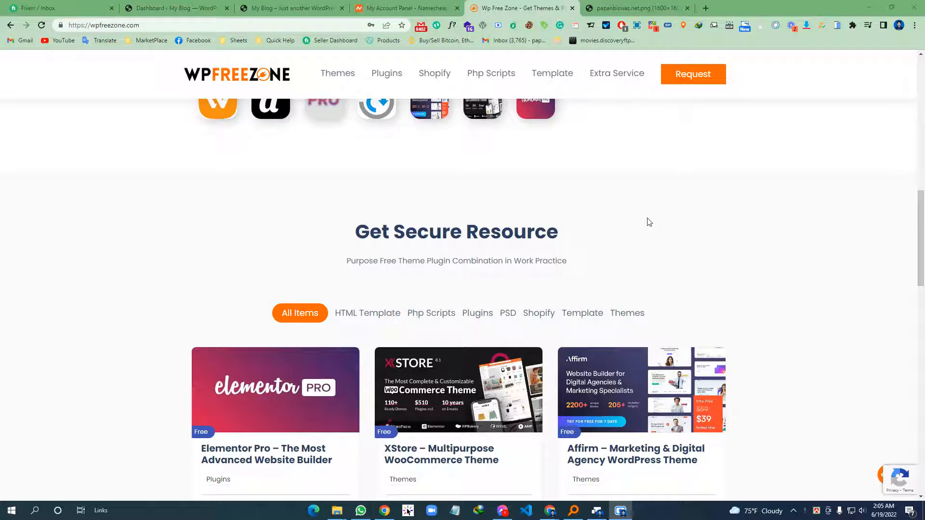
Reload the wpfreezone.com homepage, then switch to the papanbiswas.net.png image listing both domains
{"action": "scroll", "coordinate": [558, 155], "scroll_direction": "up", "scroll_amount": 3}
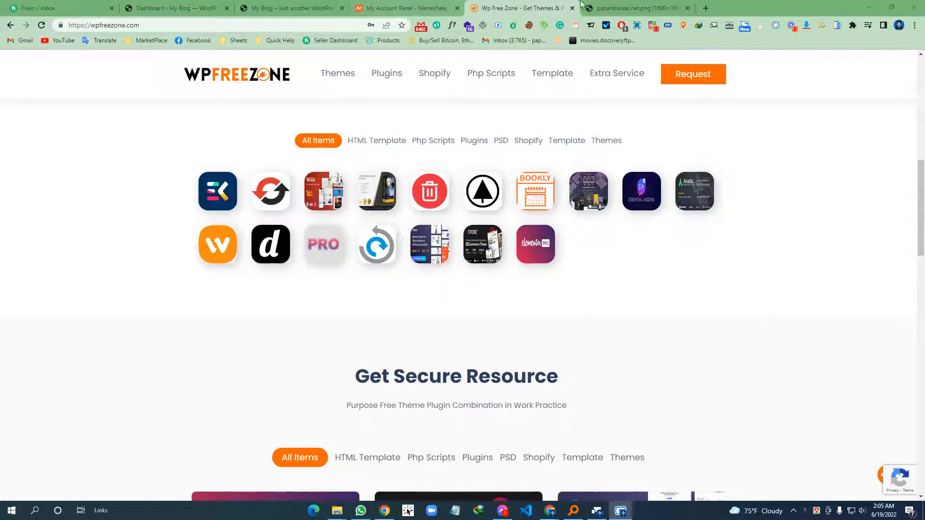
{"action": "left_click", "coordinate": [626, 7]}
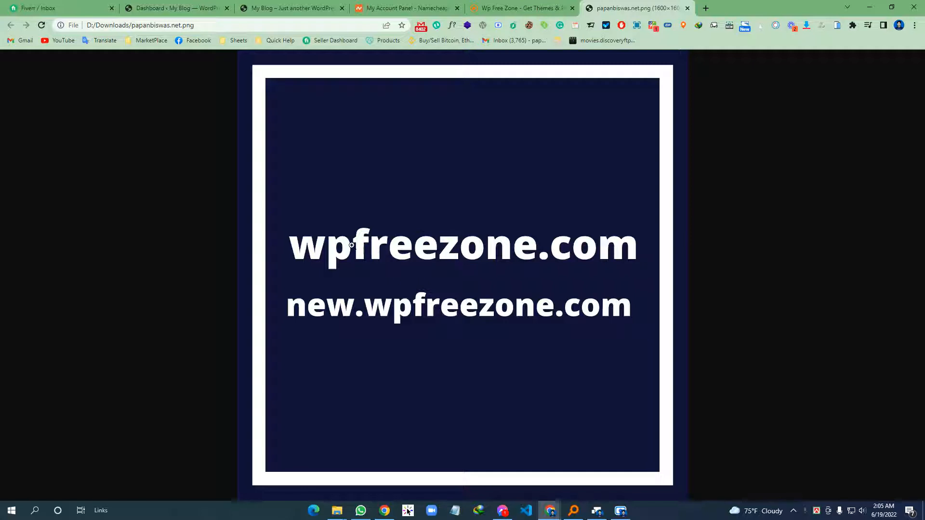
{"action": "left_click", "coordinate": [518, 8]}
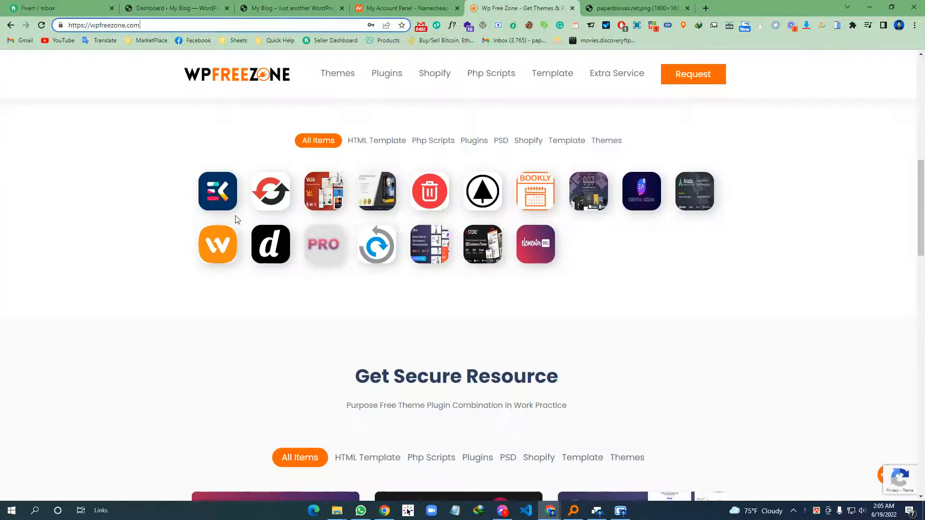
{"action": "left_click", "coordinate": [139, 25]}
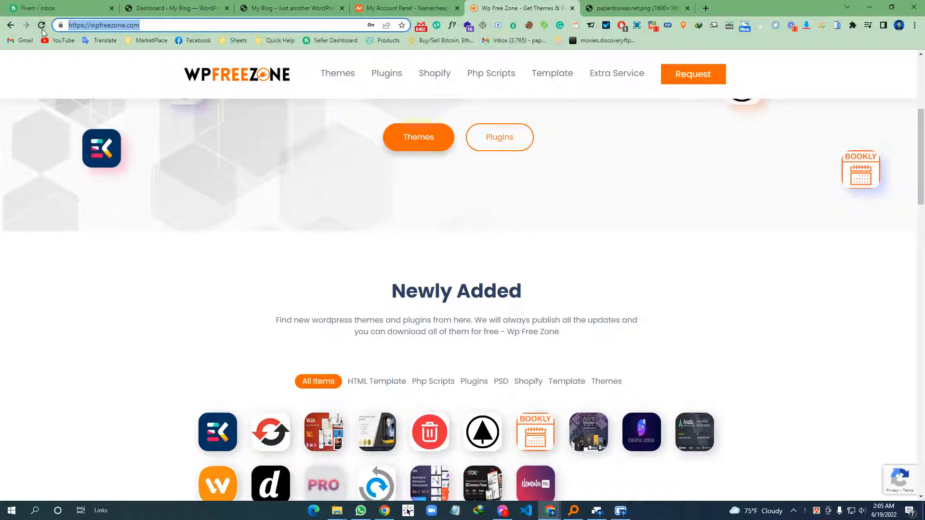
{"action": "left_click", "coordinate": [42, 27]}
{"action": "scroll", "coordinate": [212, 248], "scroll_direction": "up", "scroll_amount": 5}
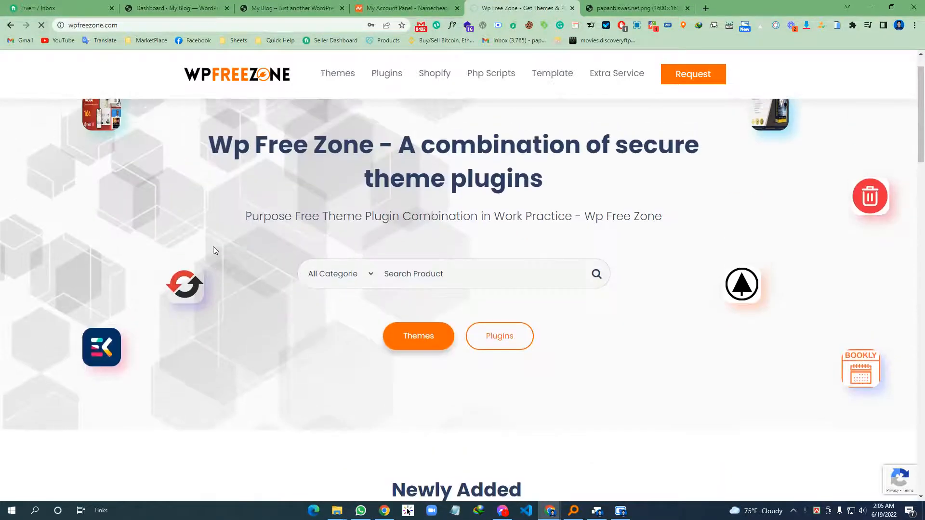
{"action": "scroll", "coordinate": [269, 245], "scroll_direction": "down", "scroll_amount": 1}
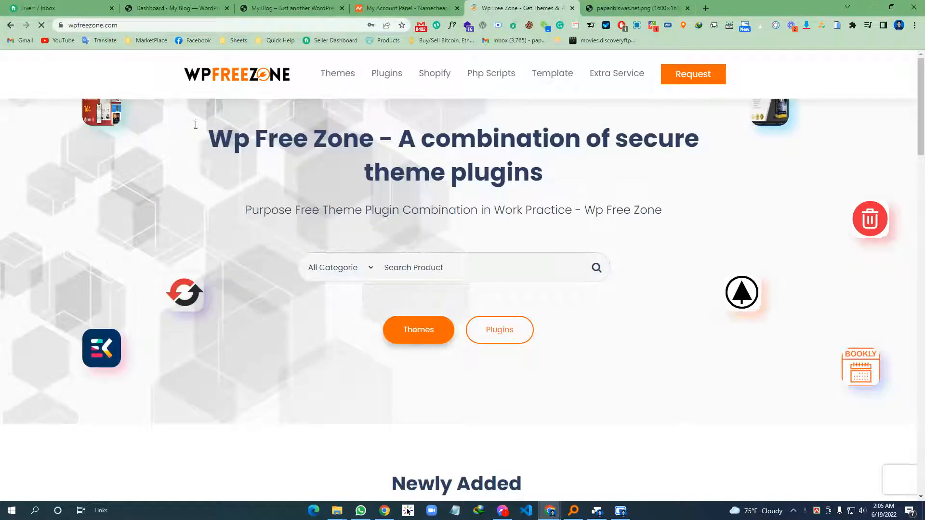
{"action": "key", "text": "ctrl+Tab"}
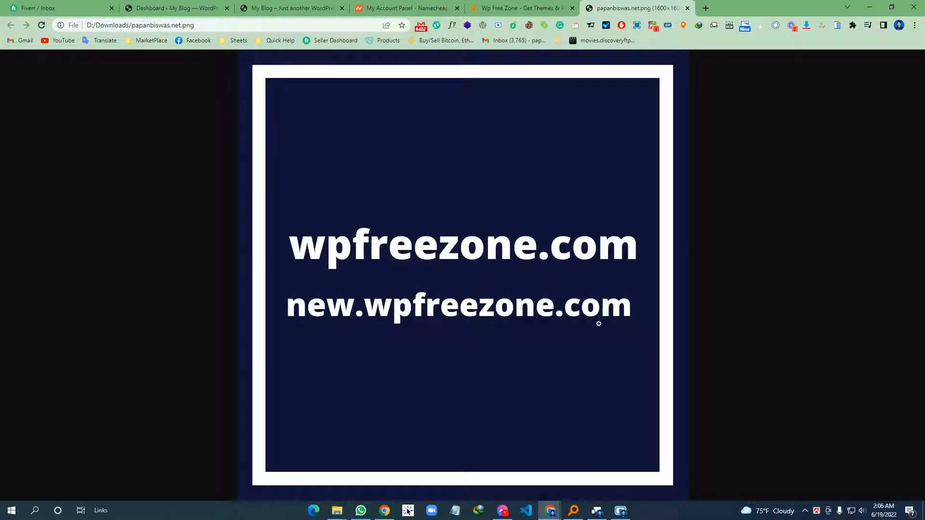
Visit new.wpfreezone.com in a new tab, get DNS_PROBE_FINISHED_NXDOMAIN, and return to the domain image
{"action": "left_click", "coordinate": [706, 8]}
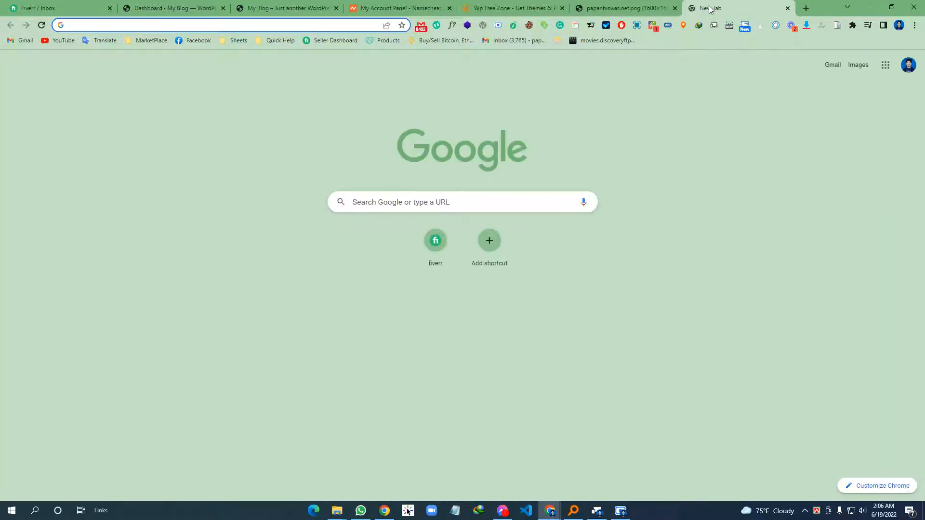
{"action": "type", "text": "new."}
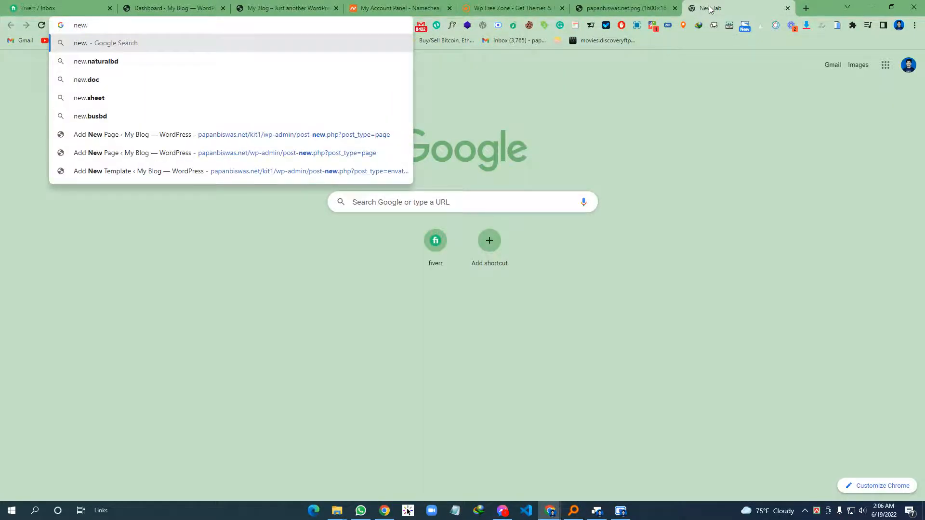
{"action": "type", "text": "wpfree"}
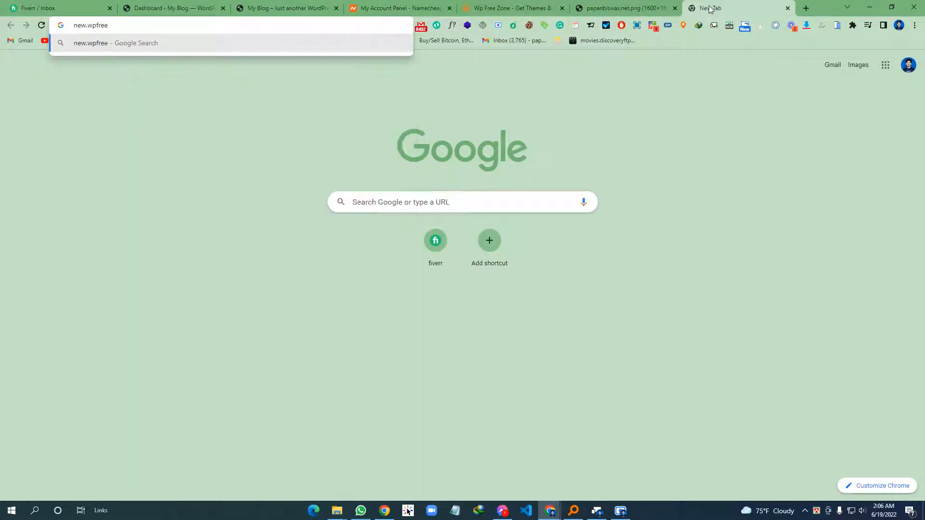
{"action": "type", "text": "zone.com"}
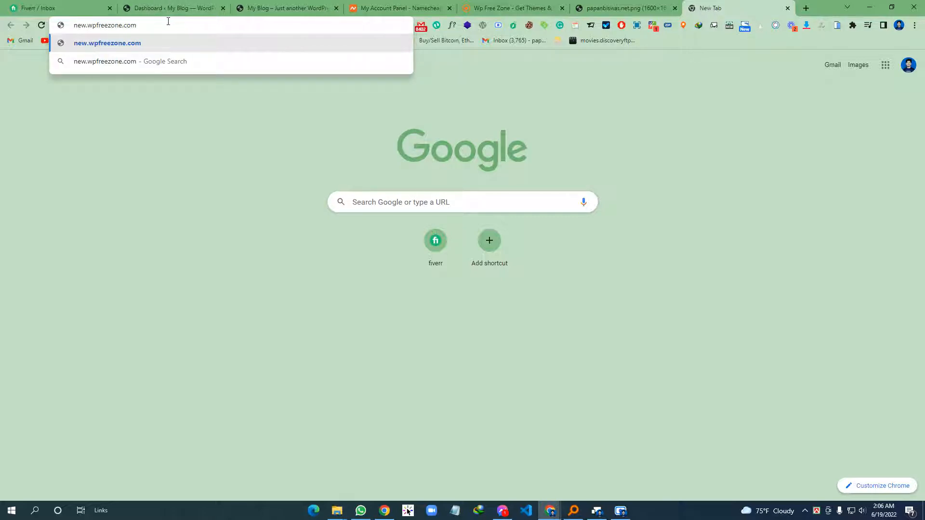
{"action": "key", "text": "Return"}
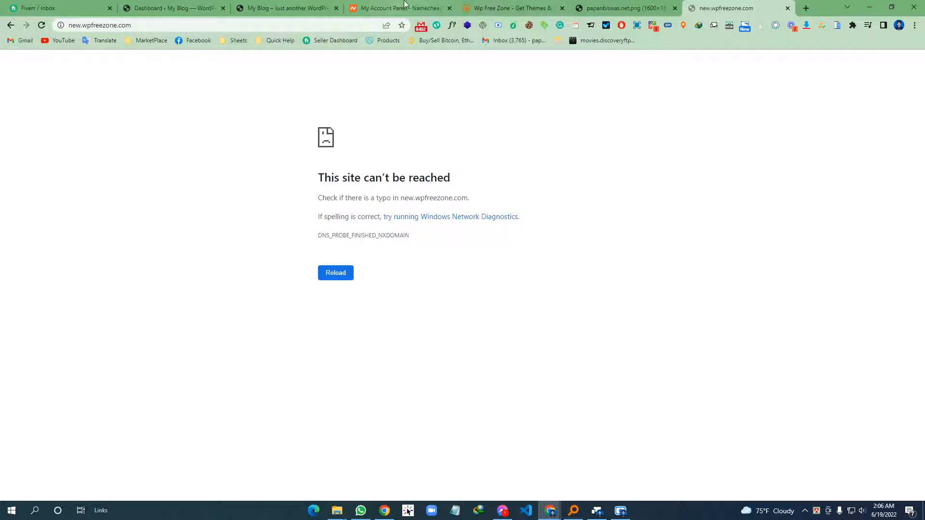
{"action": "left_click", "coordinate": [487, 7]}
{"action": "left_click", "coordinate": [644, 5]}
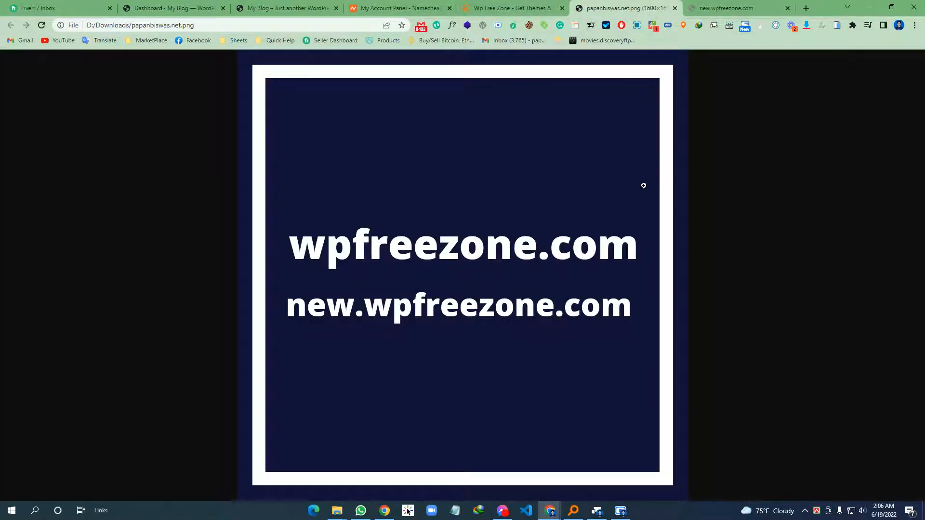
From Namecheap's Hosting List, open cPanel for the lazyfixer.com Stellar Plus subscription
{"action": "left_click", "coordinate": [401, 6]}
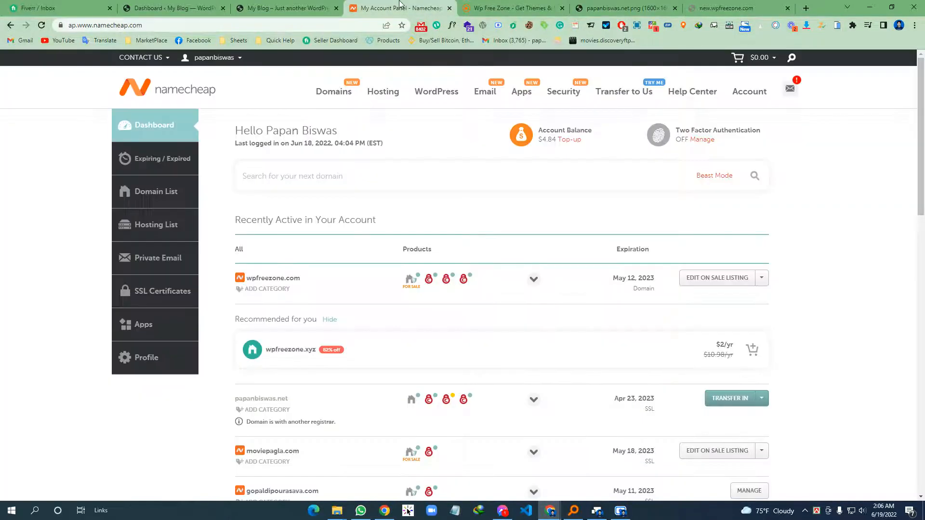
{"action": "scroll", "coordinate": [795, 250], "scroll_direction": "down", "scroll_amount": 9}
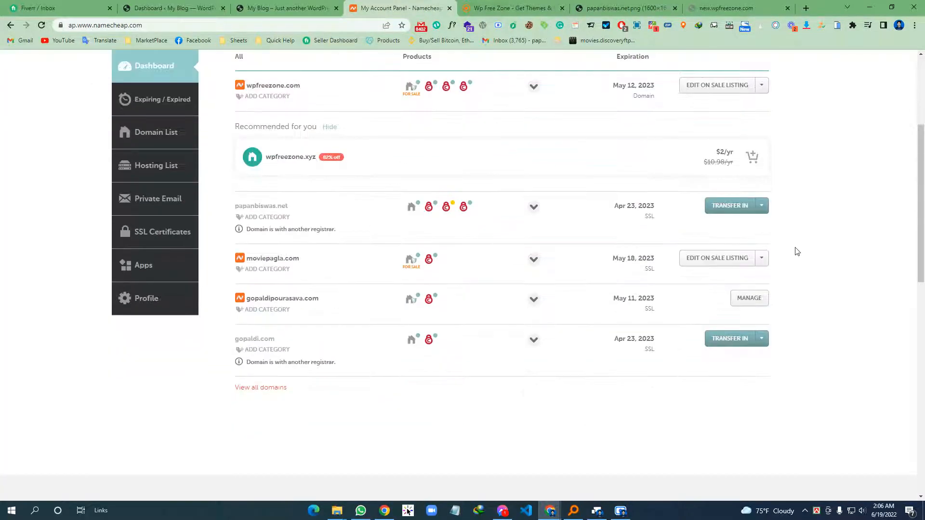
{"action": "scroll", "coordinate": [796, 250], "scroll_direction": "up", "scroll_amount": 6}
{"action": "scroll", "coordinate": [797, 251], "scroll_direction": "up", "scroll_amount": 2}
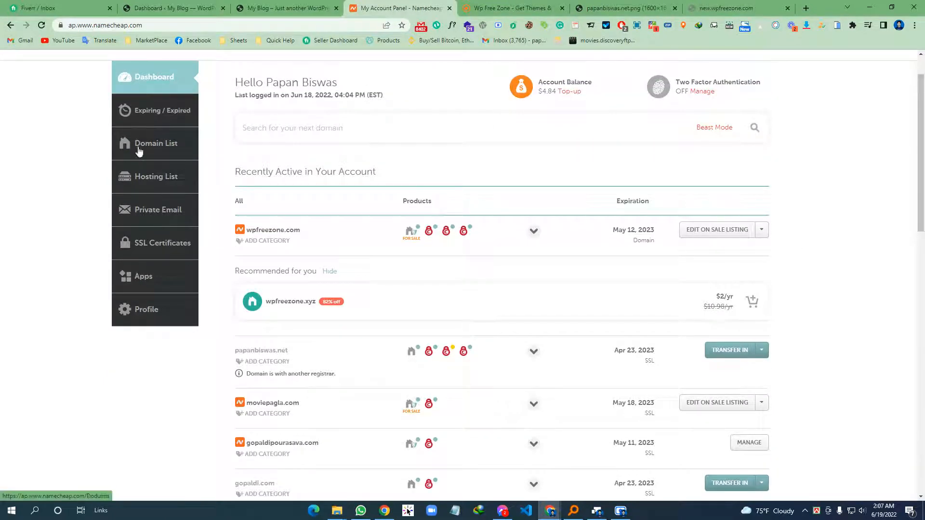
{"action": "left_click", "coordinate": [142, 181]}
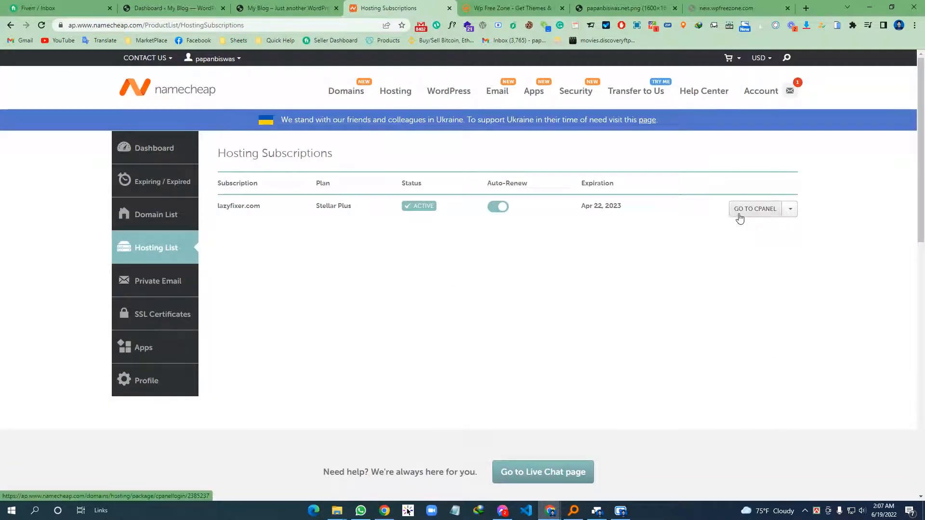
{"action": "left_click", "coordinate": [739, 213]}
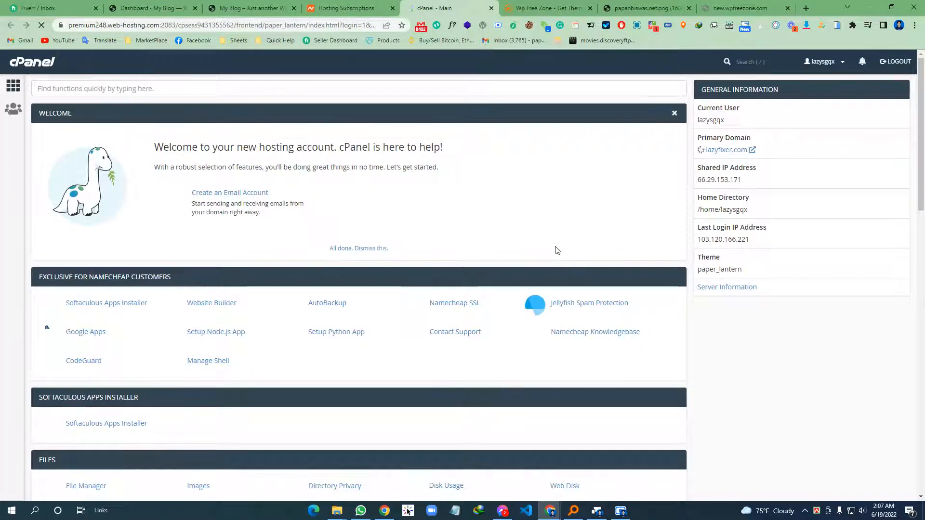
Open Subdomains from cPanel's Domains section to view the nine existing subdomains
{"action": "scroll", "coordinate": [434, 215], "scroll_direction": "down", "scroll_amount": 3}
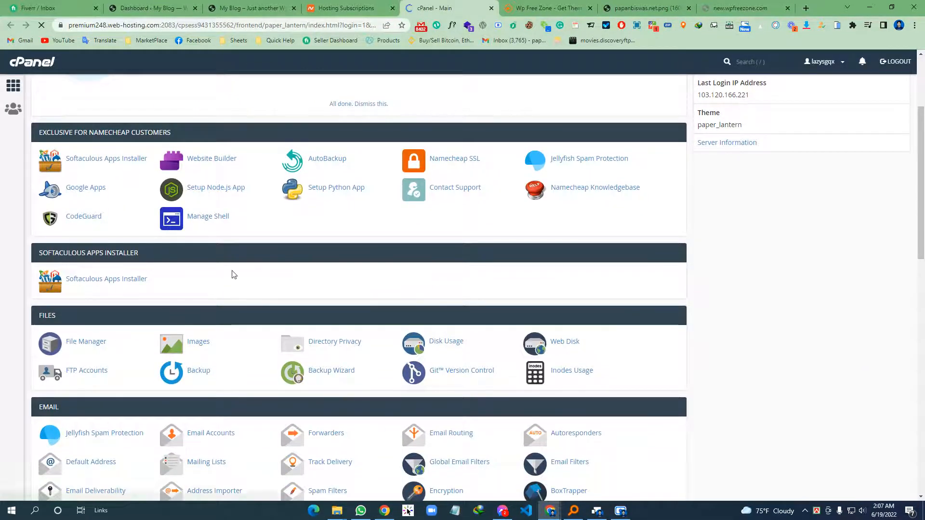
{"action": "scroll", "coordinate": [253, 260], "scroll_direction": "down", "scroll_amount": 7}
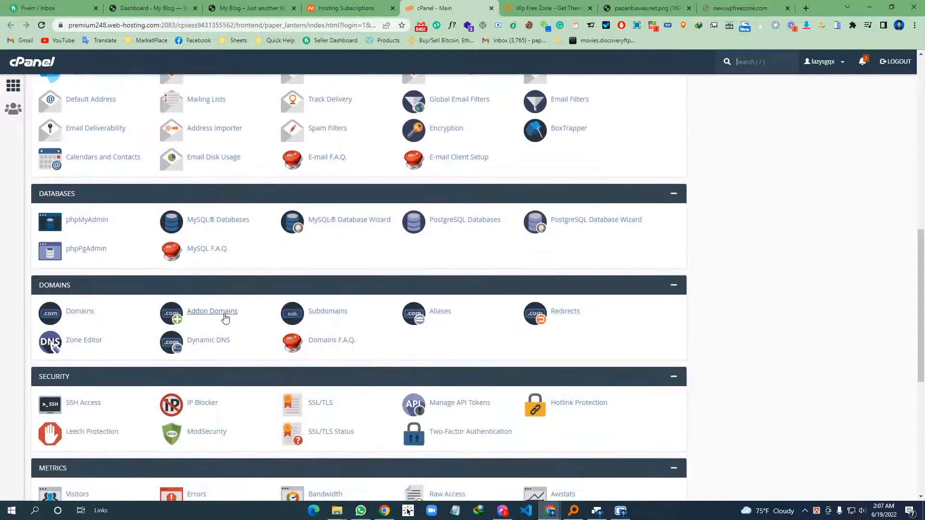
{"action": "scroll", "coordinate": [332, 241], "scroll_direction": "up", "scroll_amount": 10}
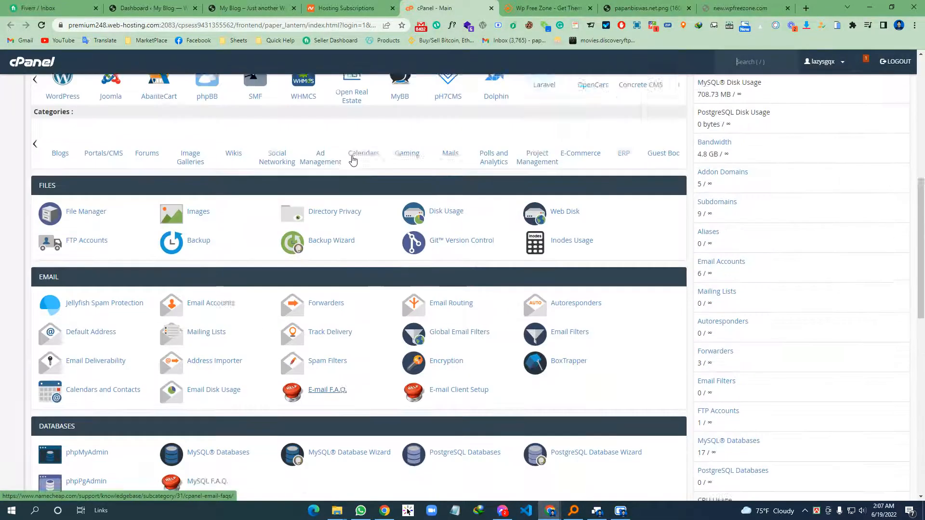
{"action": "scroll", "coordinate": [357, 174], "scroll_direction": "down", "scroll_amount": 9}
{"action": "scroll", "coordinate": [338, 304], "scroll_direction": "down", "scroll_amount": 1}
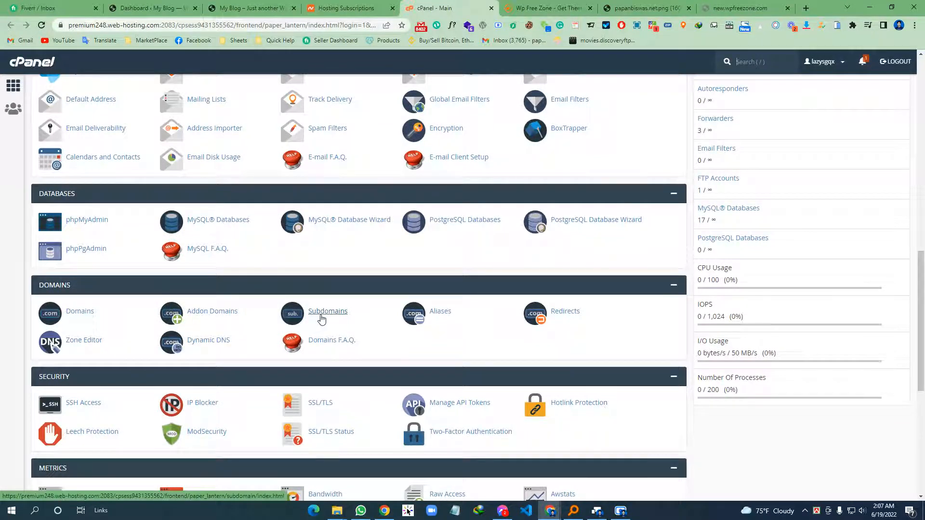
{"action": "left_click", "coordinate": [328, 312]}
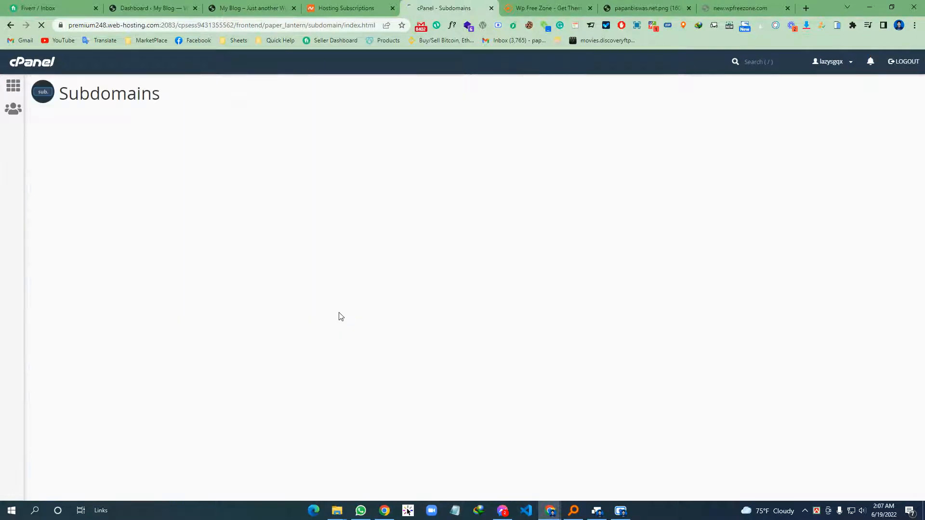
{"action": "scroll", "coordinate": [137, 302], "scroll_direction": "down", "scroll_amount": 3}
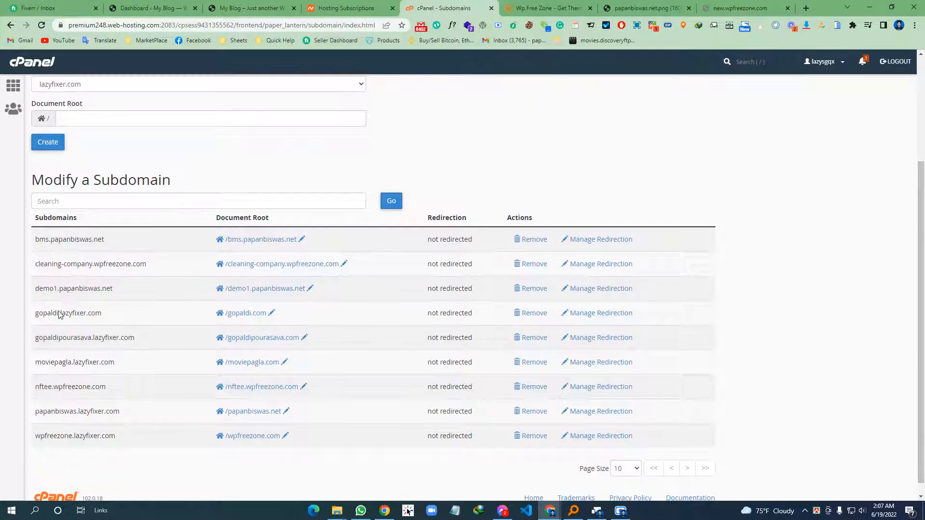
Enter 'new' as the subdomain name, checking the domain image for reference
{"action": "scroll", "coordinate": [55, 392], "scroll_direction": "up", "scroll_amount": 3}
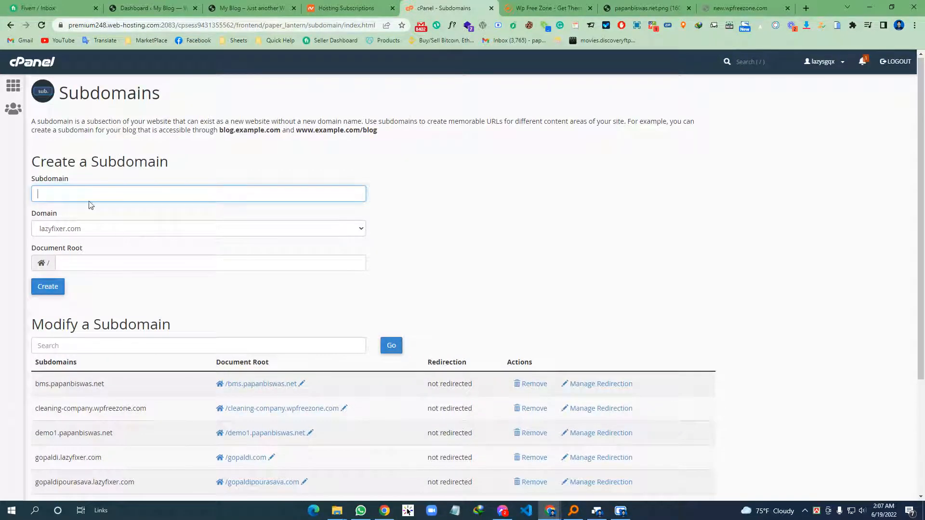
{"action": "left_click", "coordinate": [52, 193]}
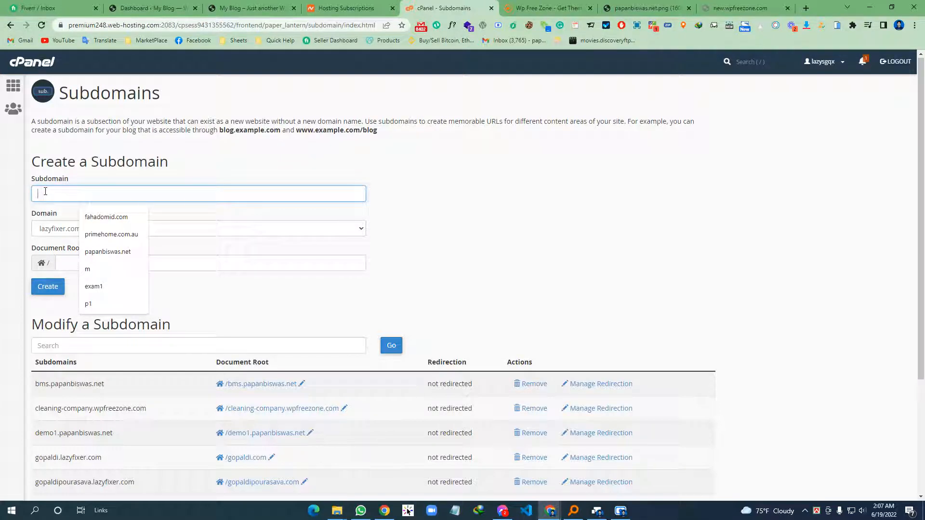
{"action": "left_click", "coordinate": [641, 8]}
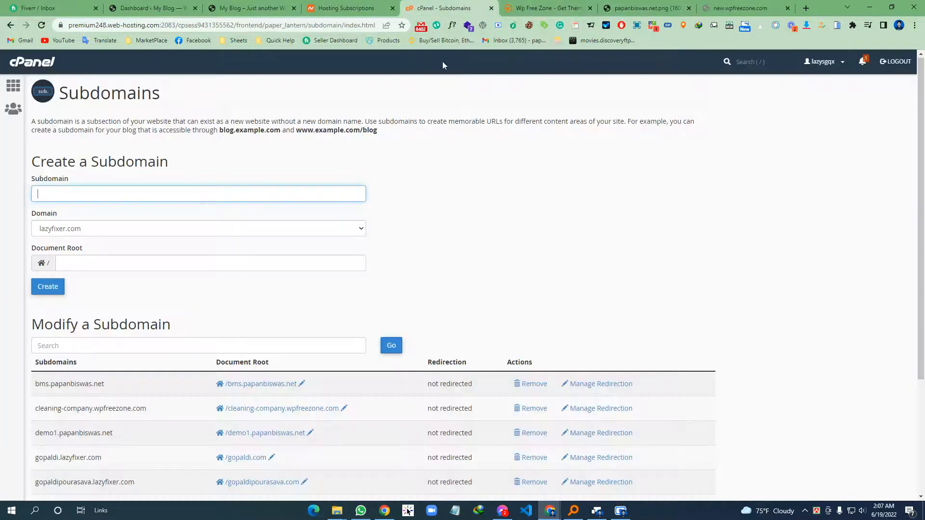
{"action": "left_click", "coordinate": [446, 8]}
{"action": "type", "text": "new"}
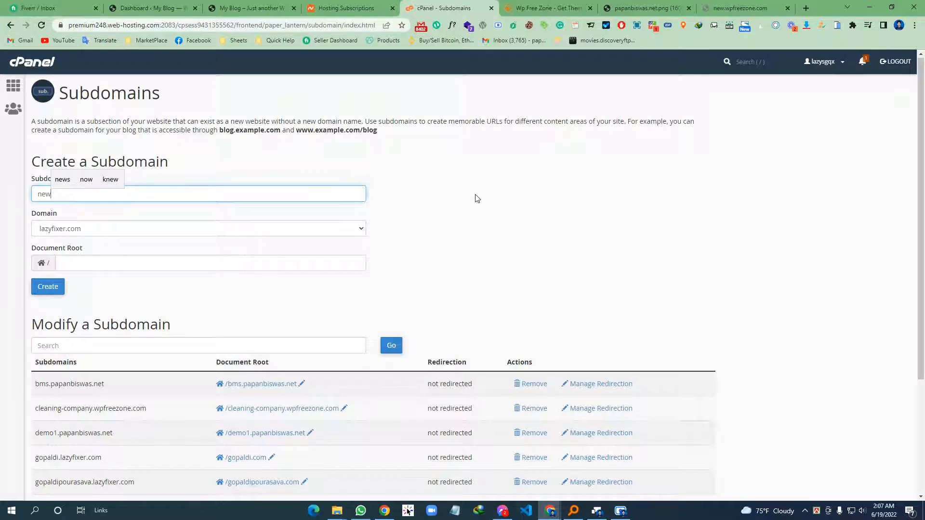
{"action": "left_click", "coordinate": [456, 211]}
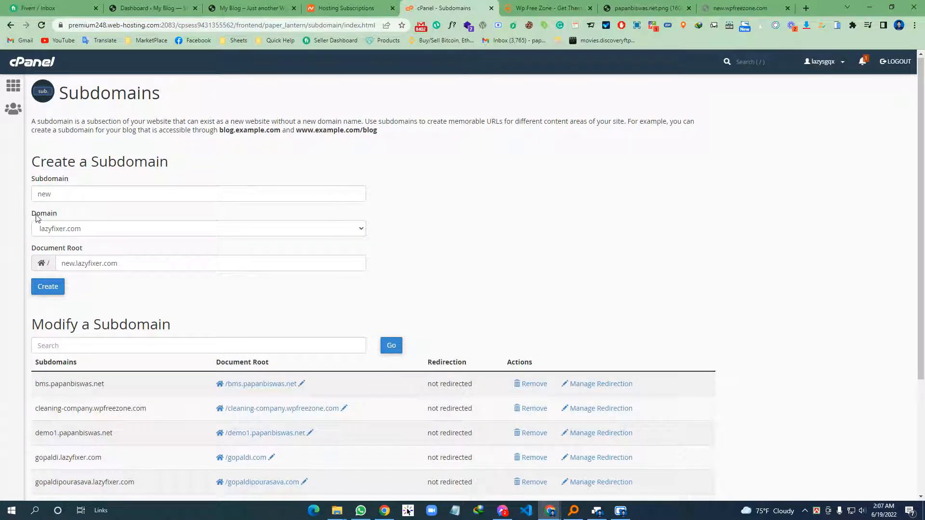
Choose wpfreezone.com as the parent domain and create new.wpfreezone.com
{"action": "left_click", "coordinate": [68, 228]}
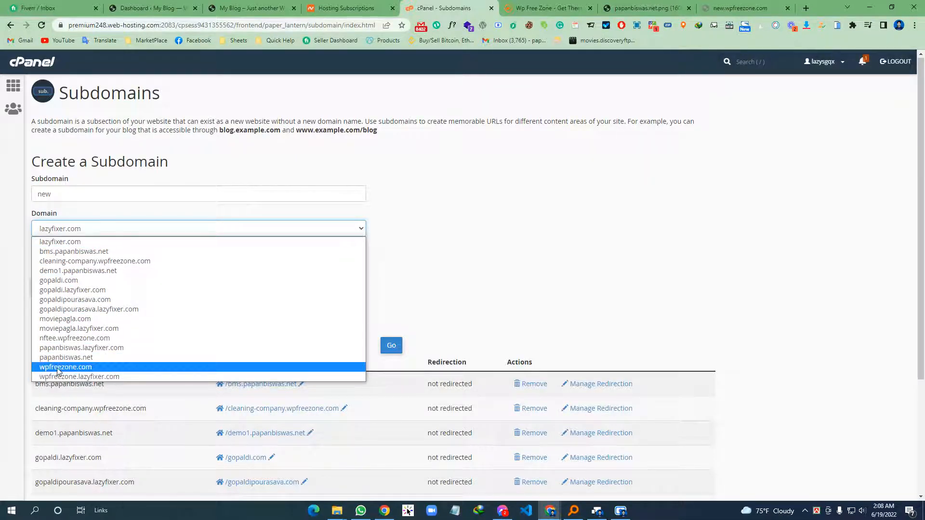
{"action": "left_click", "coordinate": [92, 368]}
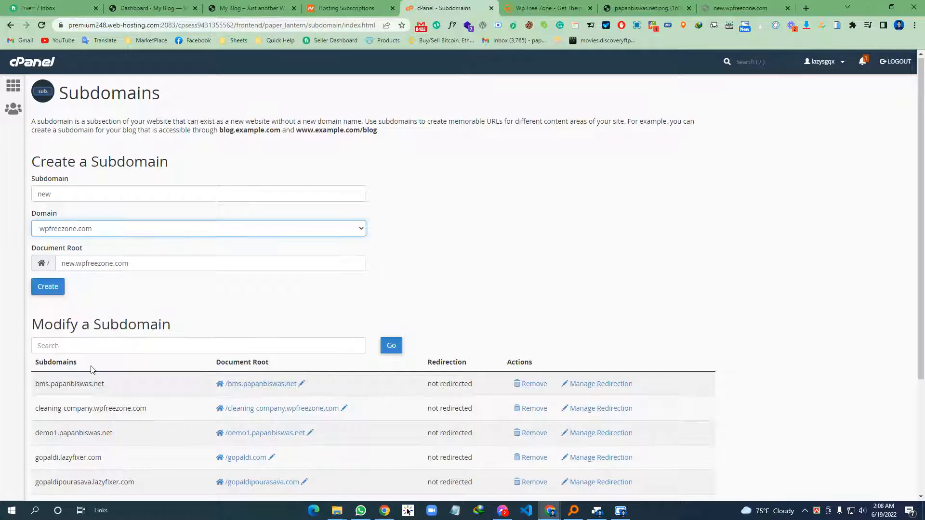
{"action": "left_click", "coordinate": [84, 302]}
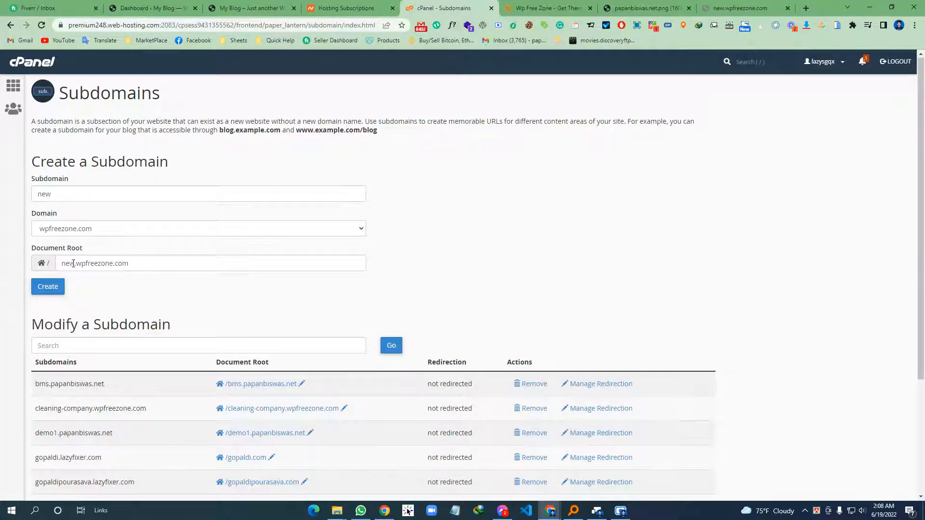
{"action": "left_click", "coordinate": [48, 291]}
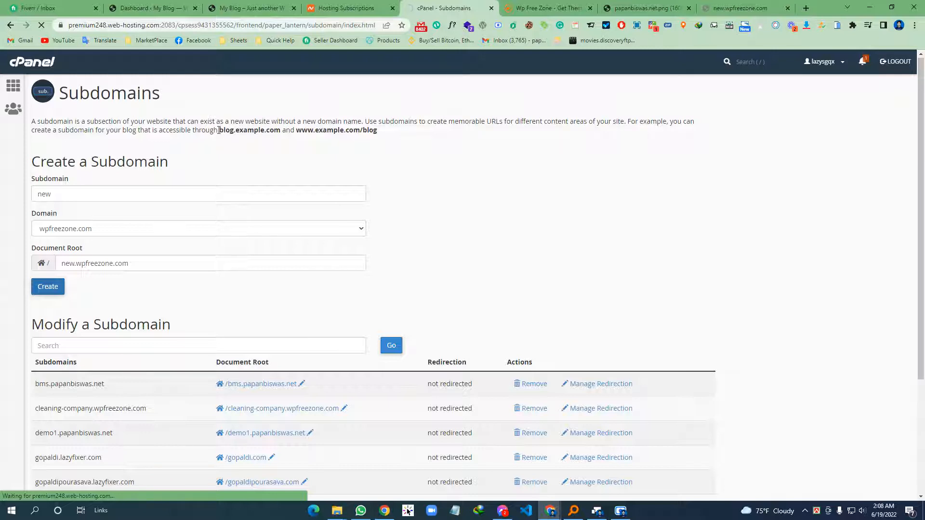
{"action": "left_click_drag", "start_coordinate": [220, 130], "coordinate": [281, 131]}
Confirm the new.wpfreezone.com success notice and select the subdomain name in it
{"action": "left_click", "coordinate": [251, 132]}
{"action": "left_click", "coordinate": [231, 132]}
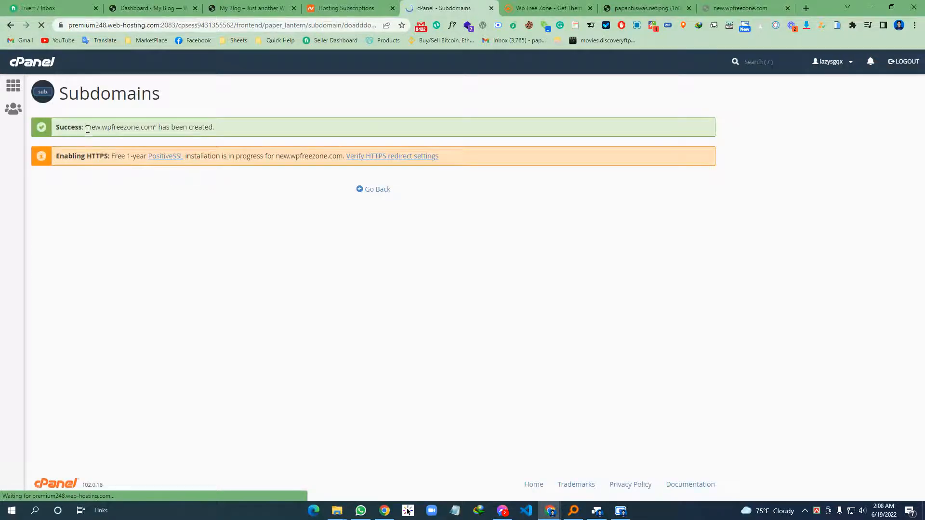
{"action": "left_click_drag", "start_coordinate": [87, 127], "coordinate": [155, 127]}
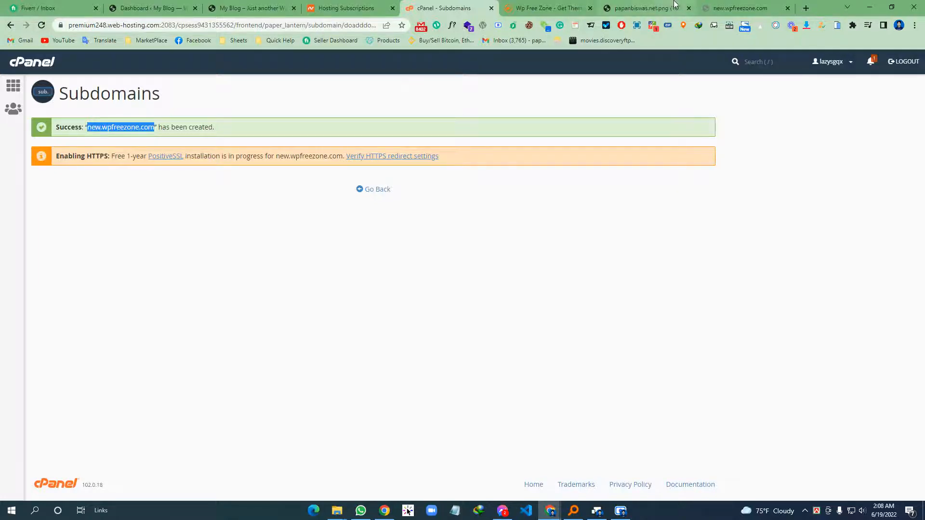
{"action": "left_click", "coordinate": [741, 8]}
{"action": "right_click", "coordinate": [133, 93]}
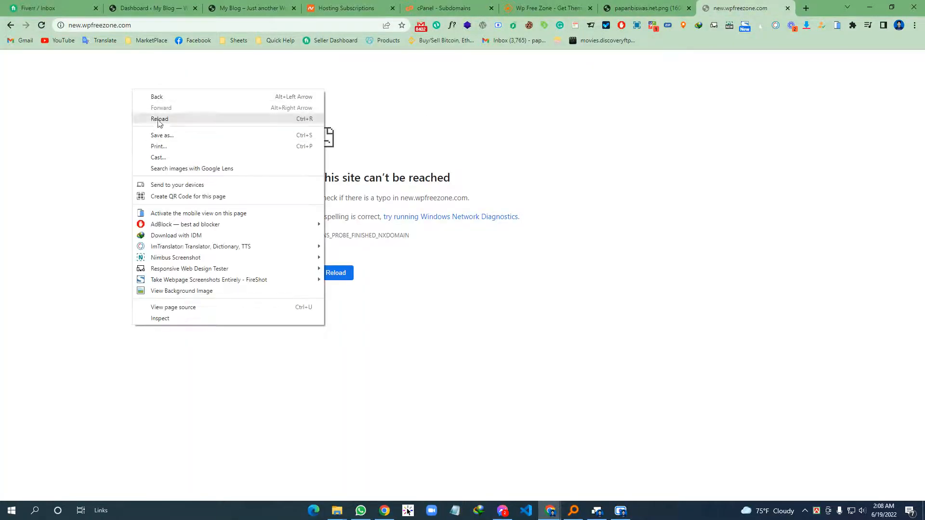
{"action": "left_click", "coordinate": [157, 118]}
{"action": "right_click", "coordinate": [159, 123]}
{"action": "left_click", "coordinate": [169, 146]}
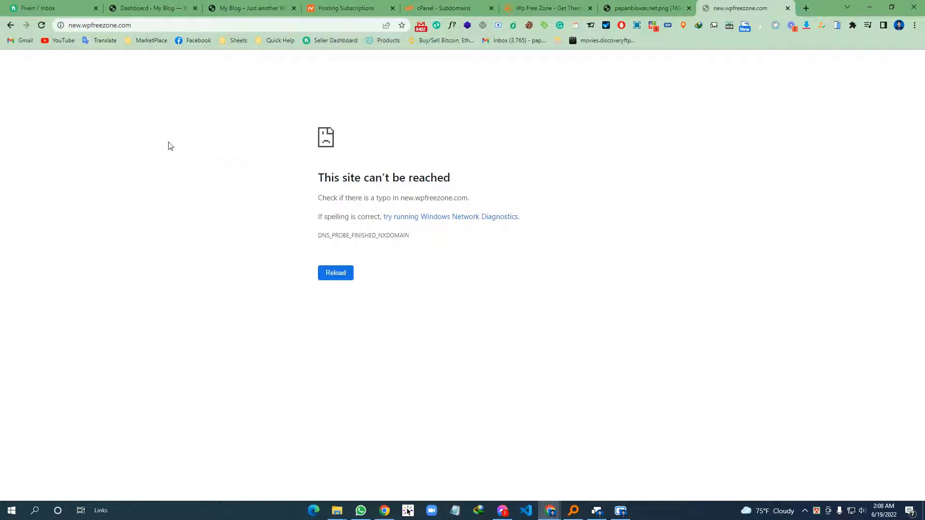
{"action": "right_click", "coordinate": [127, 118]}
{"action": "left_click", "coordinate": [152, 146]}
{"action": "right_click", "coordinate": [127, 118]}
{"action": "left_click", "coordinate": [152, 146]}
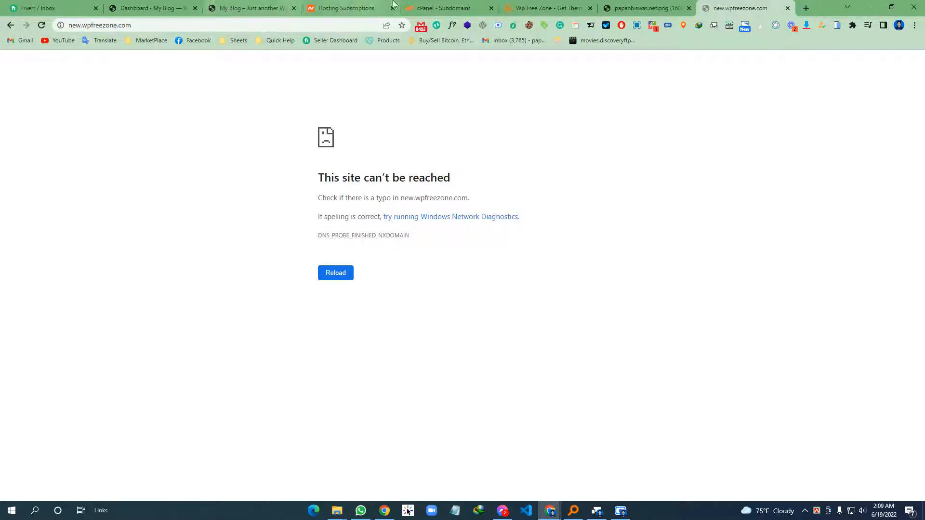
{"action": "left_click", "coordinate": [440, 9]}
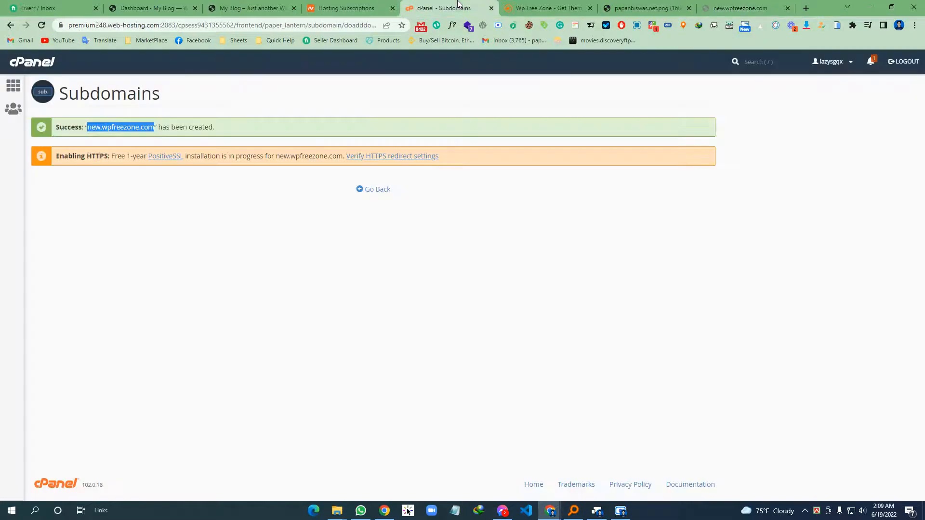
{"action": "left_click", "coordinate": [144, 125]}
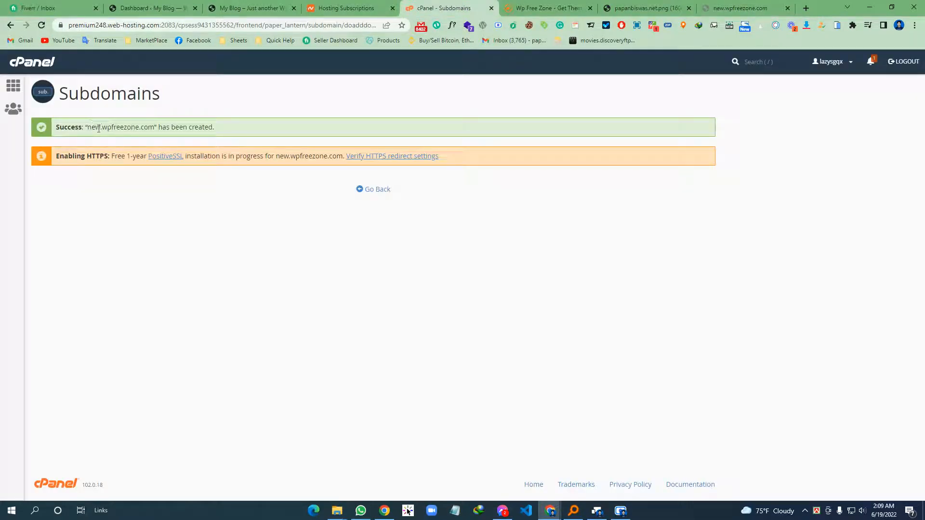
{"action": "left_click_drag", "start_coordinate": [154, 128], "coordinate": [91, 128]}
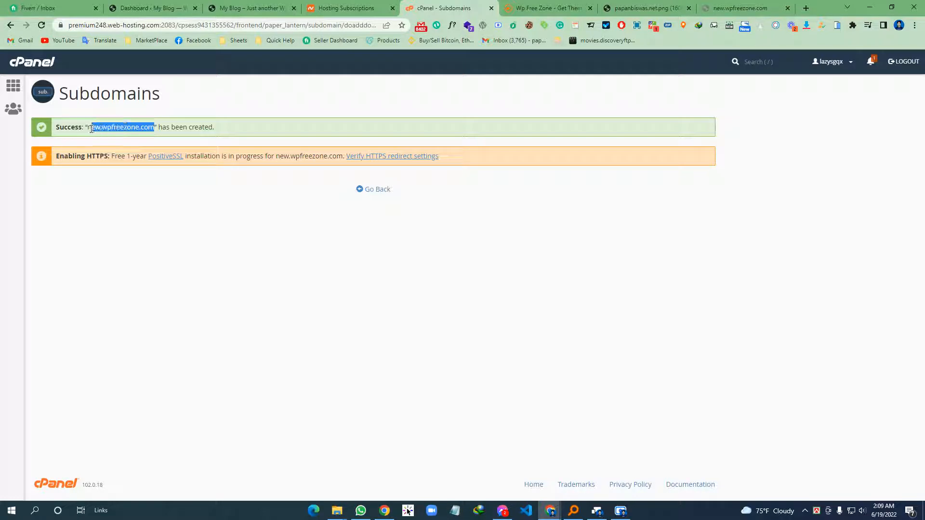
{"action": "right_click", "coordinate": [90, 129]}
{"action": "left_click", "coordinate": [104, 134]}
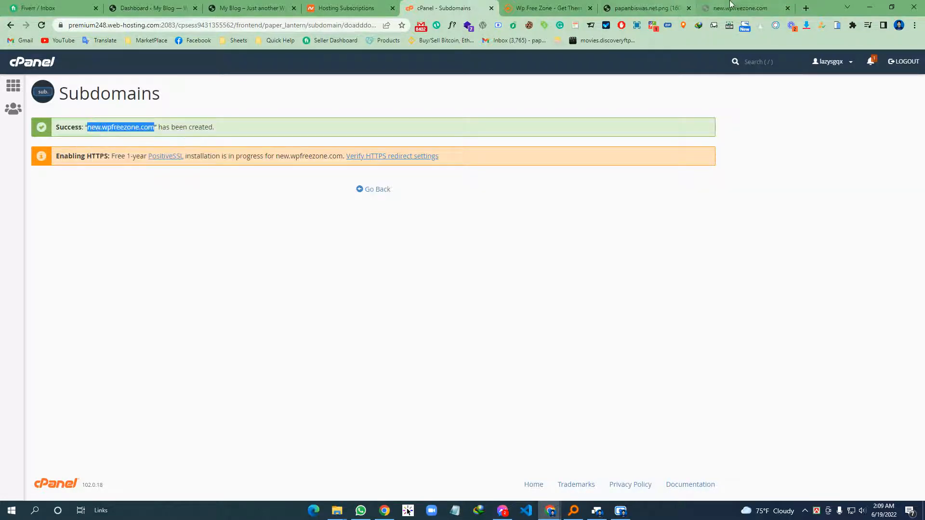
{"action": "left_click", "coordinate": [742, 8]}
{"action": "left_click", "coordinate": [314, 26]}
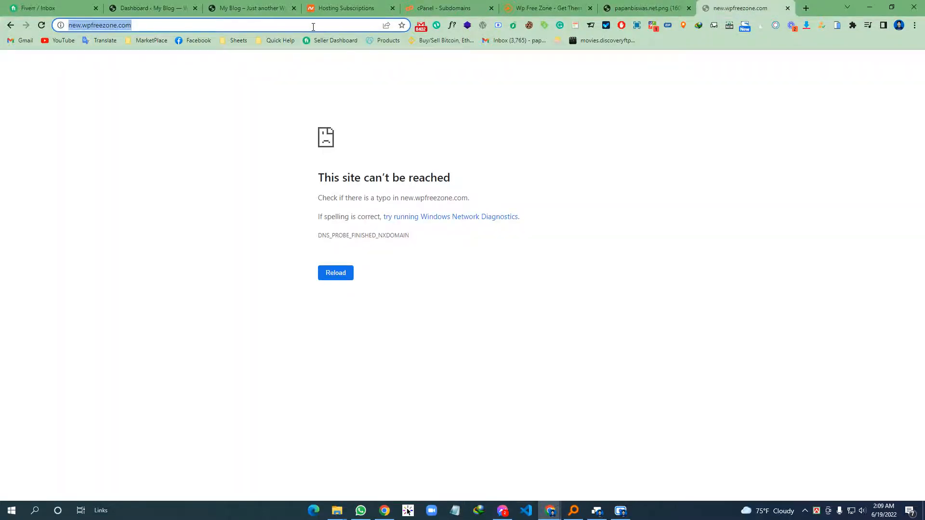
{"action": "key", "text": "ctrl+v"}
{"action": "key", "text": "Return"}
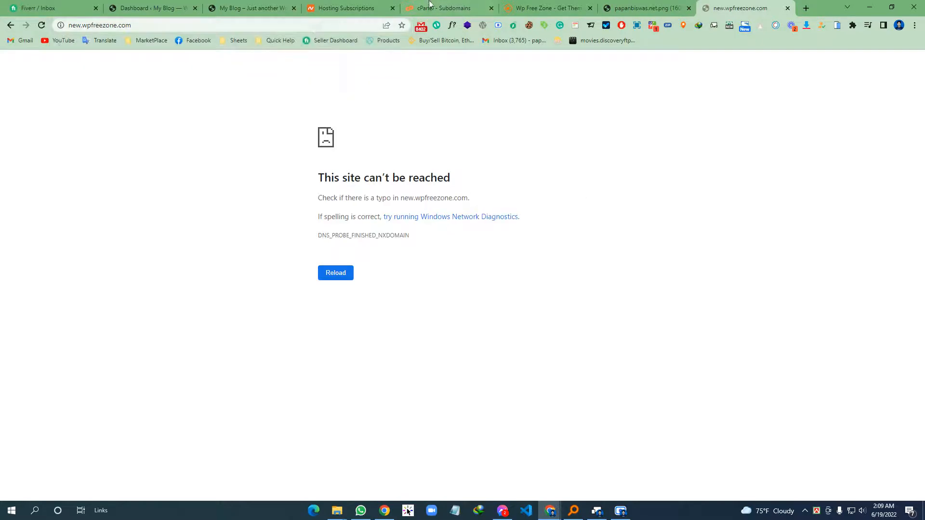
{"action": "left_click", "coordinate": [436, 8]}
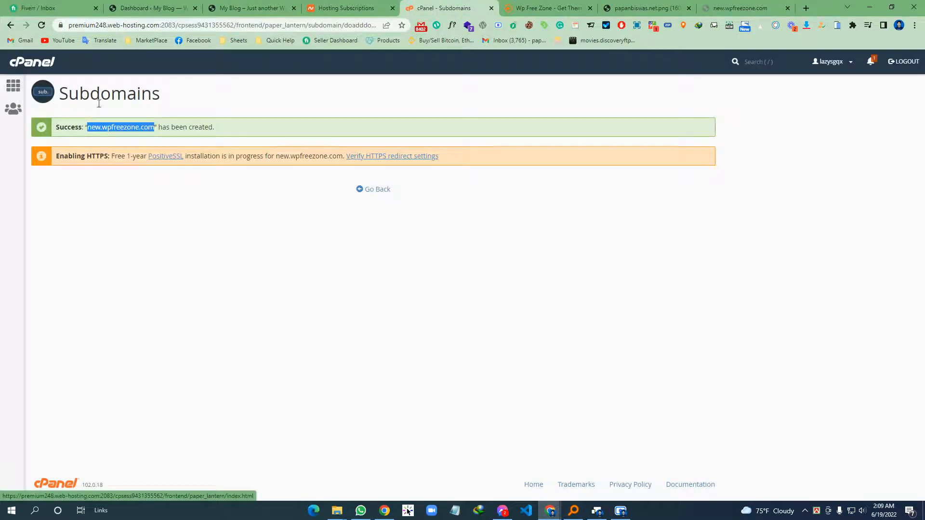
Search cPanel's functions for 'soft' and open Softaculous Apps Installer
{"action": "left_click", "coordinate": [11, 91]}
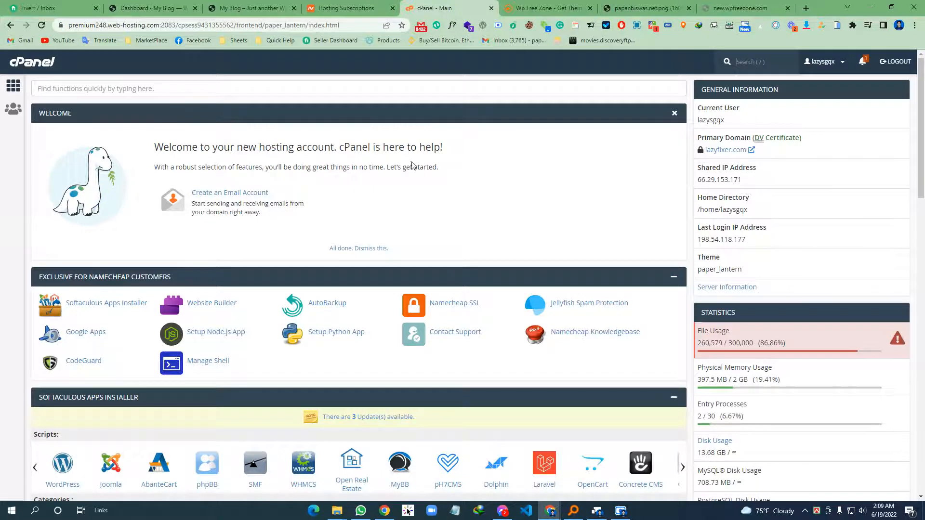
{"action": "scroll", "coordinate": [419, 199], "scroll_direction": "down", "scroll_amount": 2}
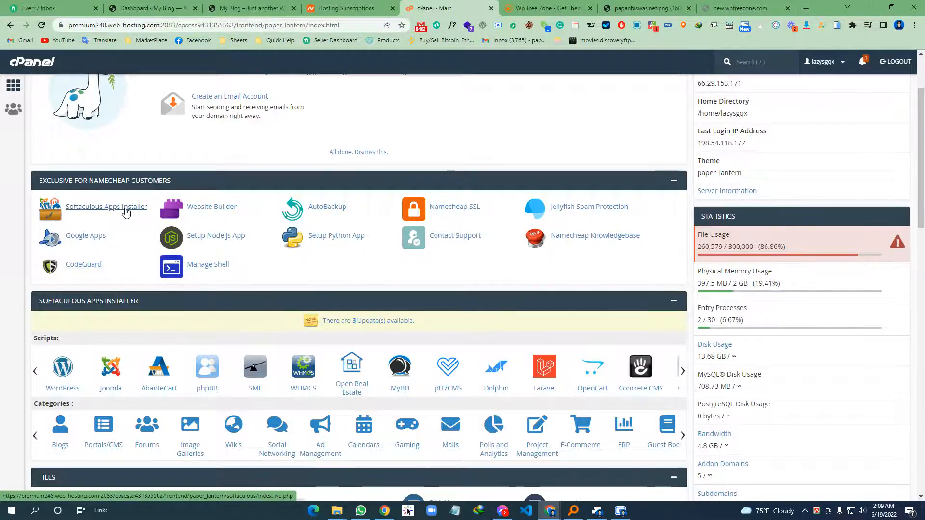
{"action": "scroll", "coordinate": [125, 212], "scroll_direction": "up", "scroll_amount": 2}
{"action": "left_click", "coordinate": [131, 88]}
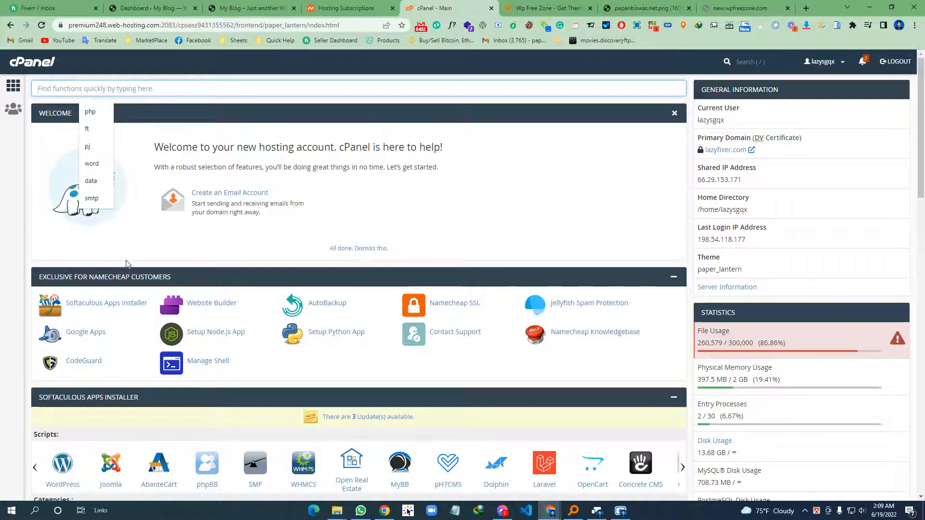
{"action": "left_click", "coordinate": [99, 129]}
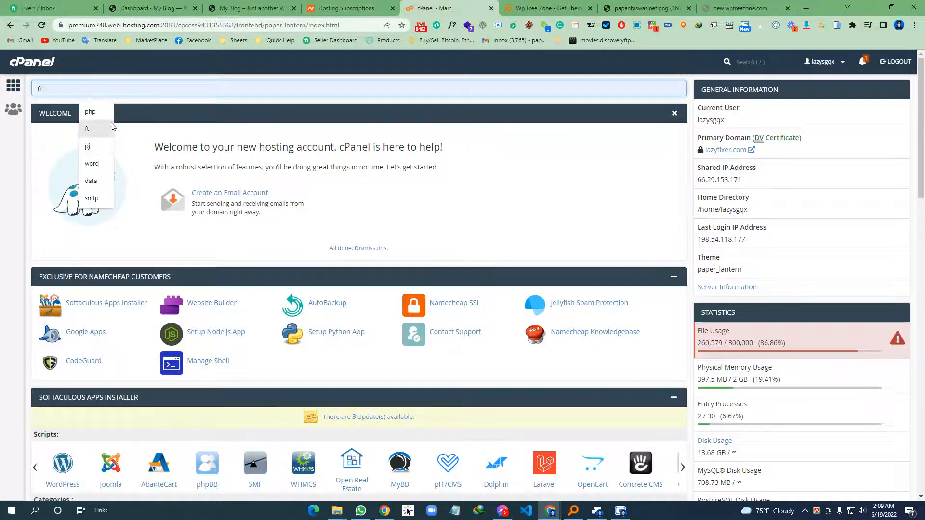
{"action": "type", "text": "soft"}
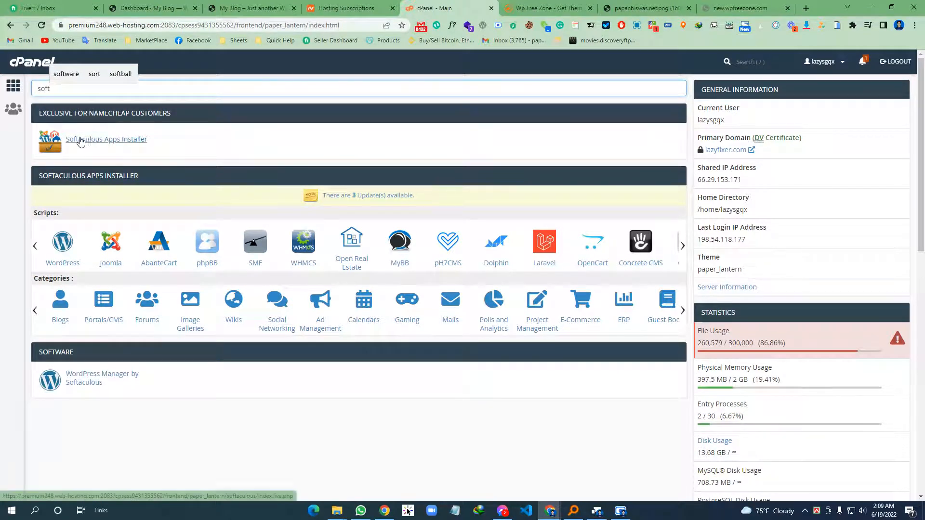
{"action": "left_click", "coordinate": [113, 145]}
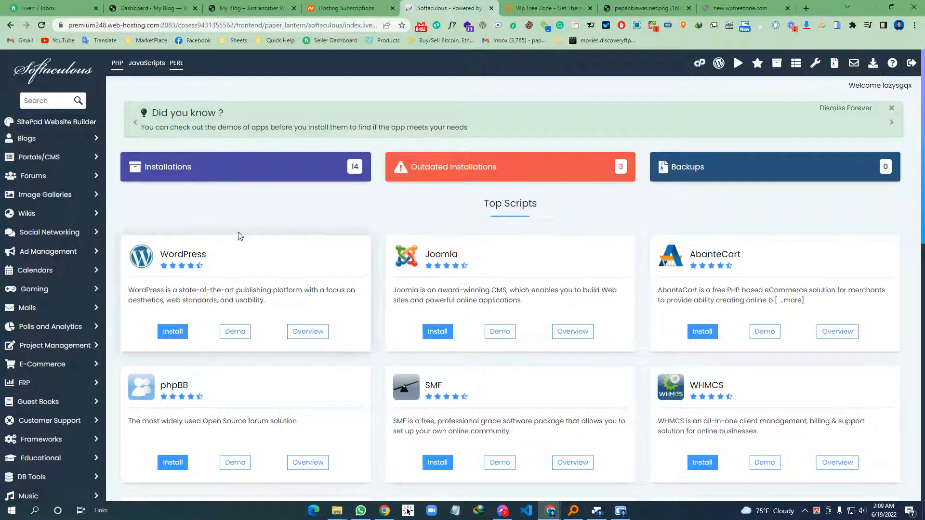
{"action": "scroll", "coordinate": [237, 233], "scroll_direction": "down", "scroll_amount": 1}
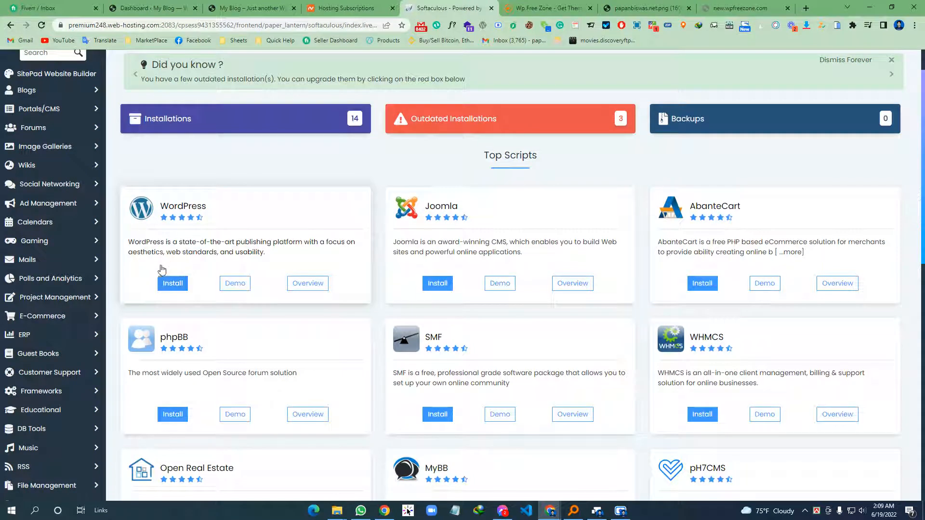
{"action": "left_click", "coordinate": [169, 286]}
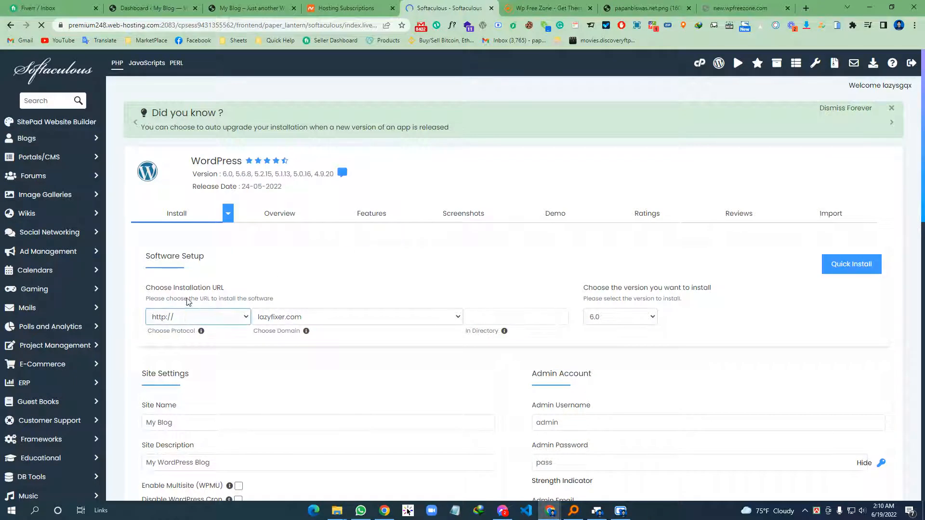
{"action": "scroll", "coordinate": [203, 289], "scroll_direction": "down", "scroll_amount": 3}
{"action": "left_click", "coordinate": [148, 172]}
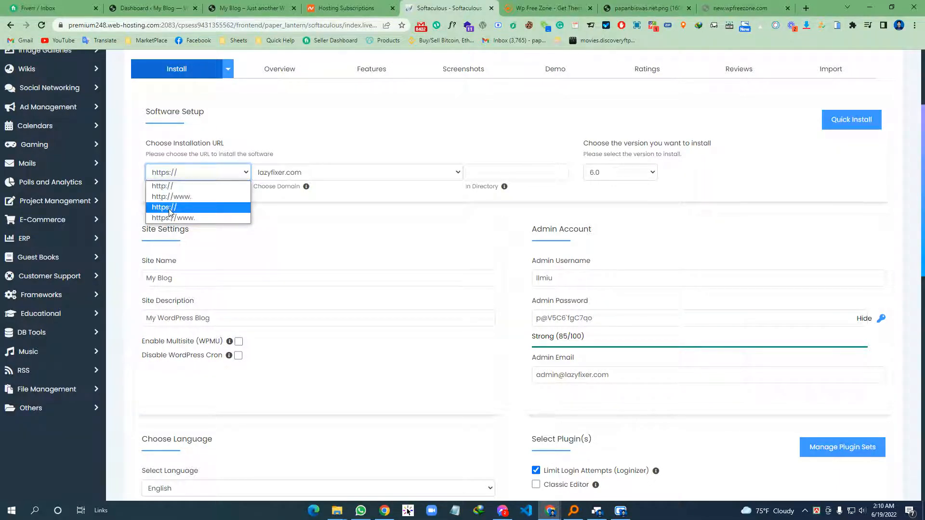
{"action": "left_click", "coordinate": [57, 29]}
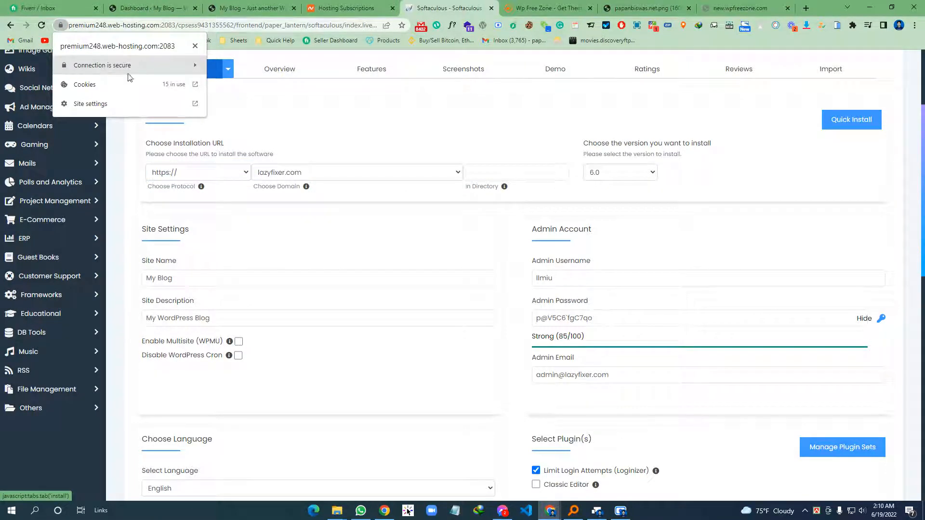
{"action": "left_click", "coordinate": [212, 173]}
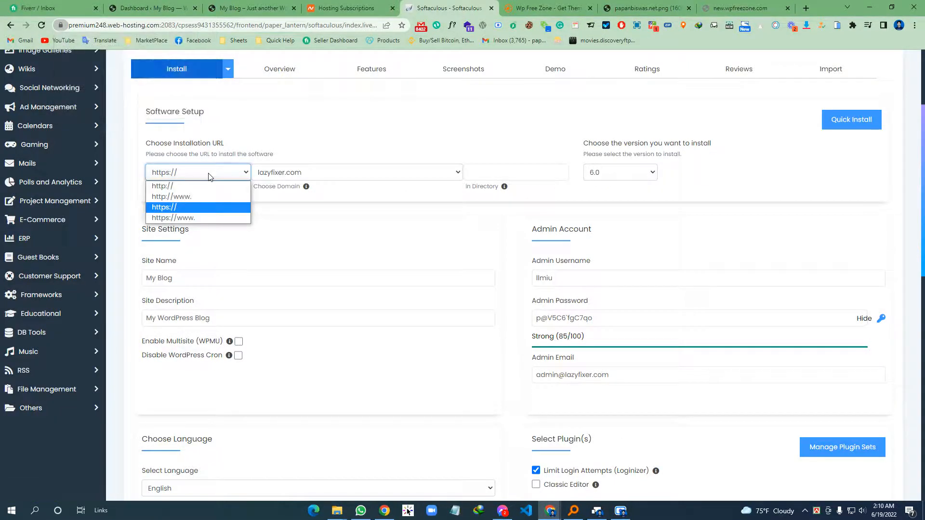
{"action": "left_click", "coordinate": [188, 212]}
{"action": "left_click", "coordinate": [295, 176]}
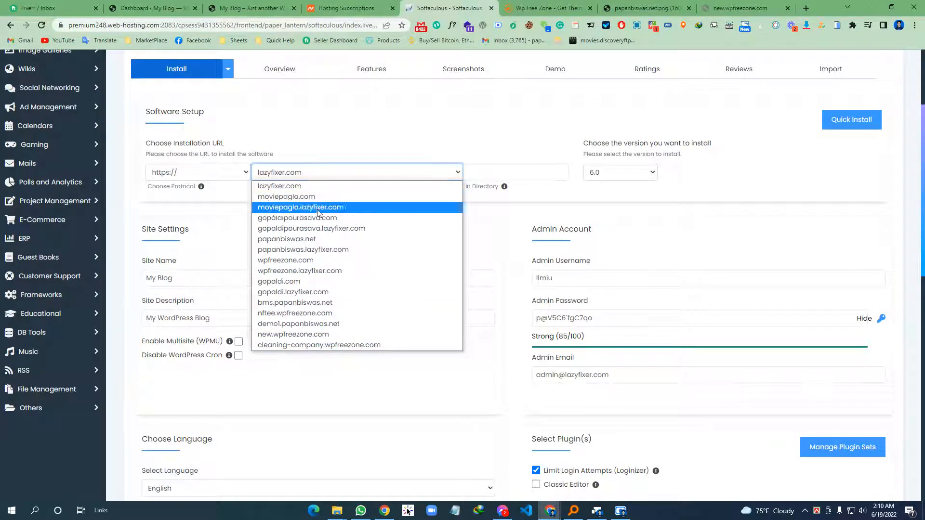
{"action": "left_click", "coordinate": [301, 335]}
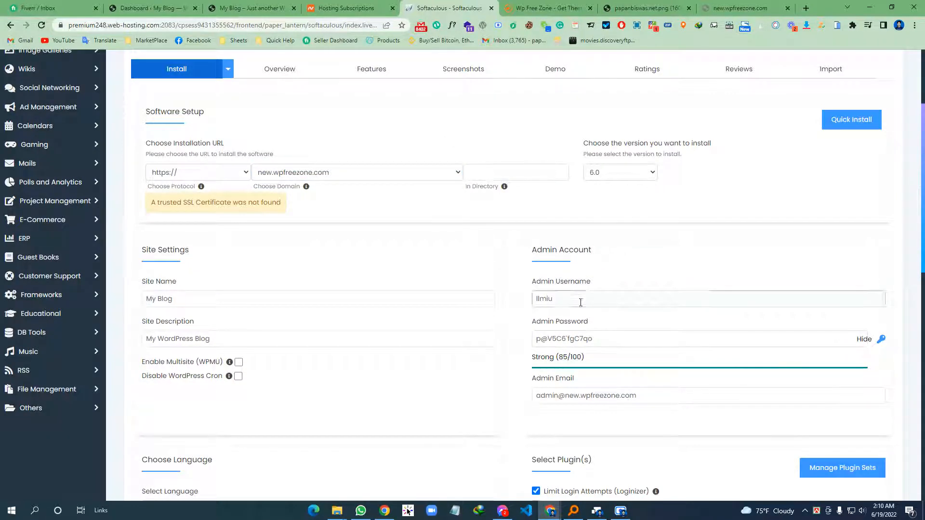
{"action": "left_click", "coordinate": [487, 169]}
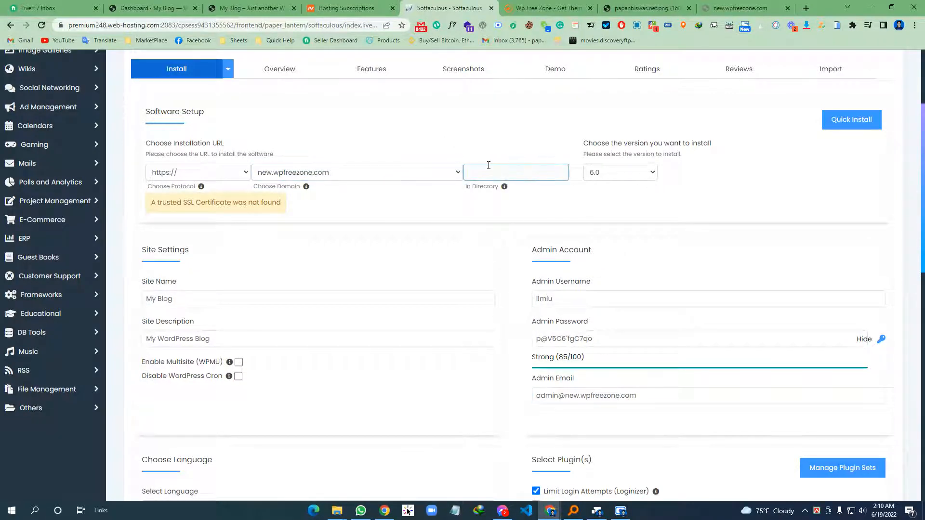
{"action": "left_click_drag", "start_coordinate": [150, 203], "coordinate": [285, 205]}
{"action": "left_click", "coordinate": [197, 205]}
{"action": "left_click_drag", "start_coordinate": [155, 203], "coordinate": [285, 206]}
{"action": "left_click", "coordinate": [212, 174]}
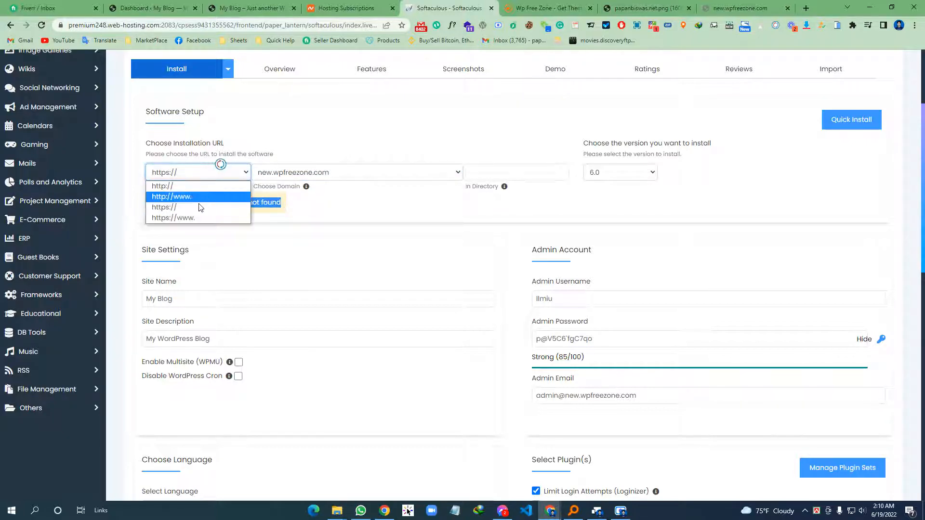
{"action": "left_click", "coordinate": [189, 192]}
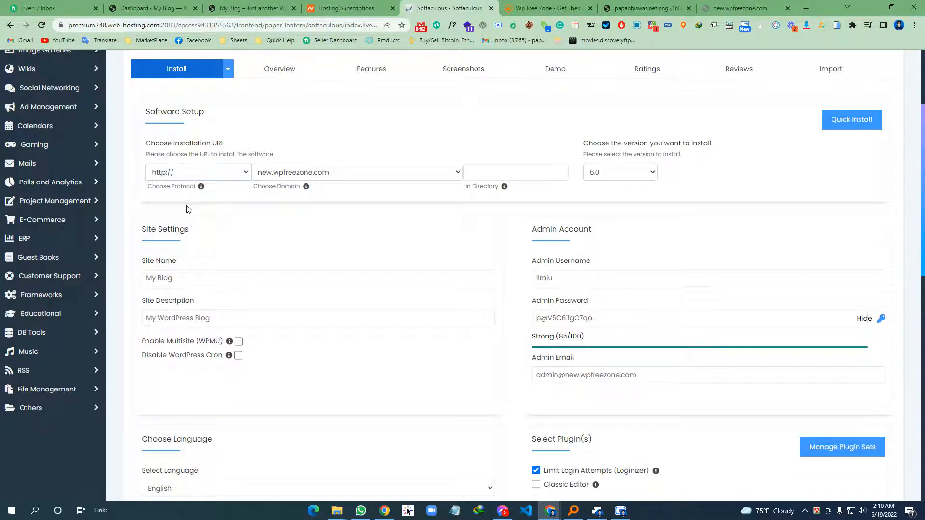
{"action": "left_click", "coordinate": [192, 173]}
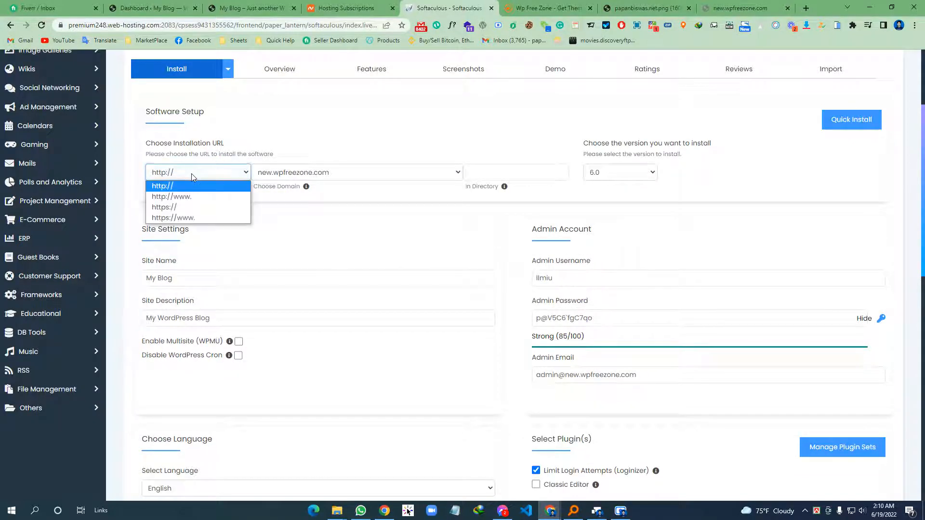
{"action": "left_click", "coordinate": [186, 207]}
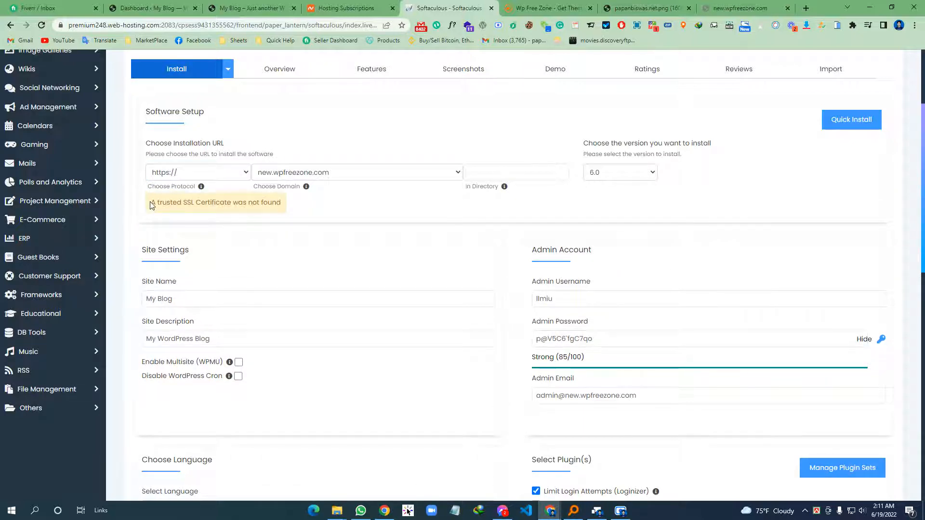
{"action": "left_click_drag", "start_coordinate": [151, 202], "coordinate": [281, 202]}
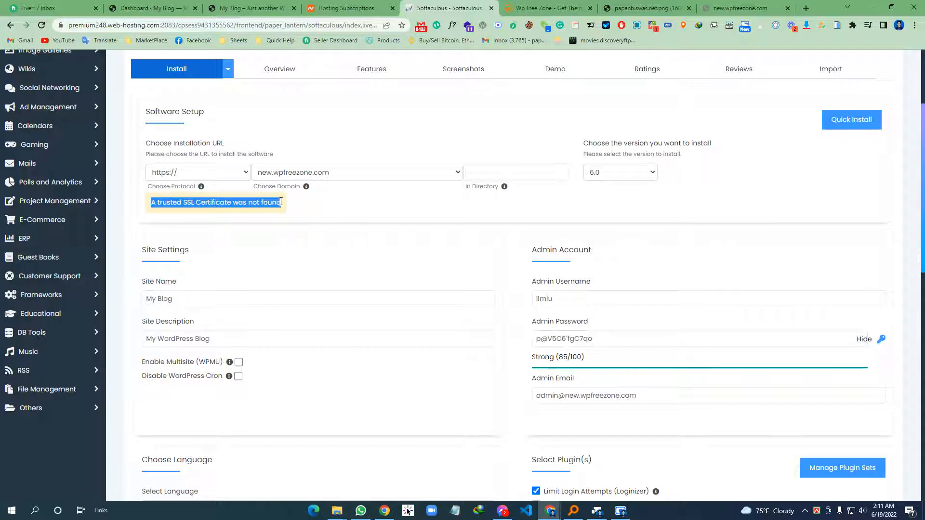
{"action": "left_click", "coordinate": [198, 207]}
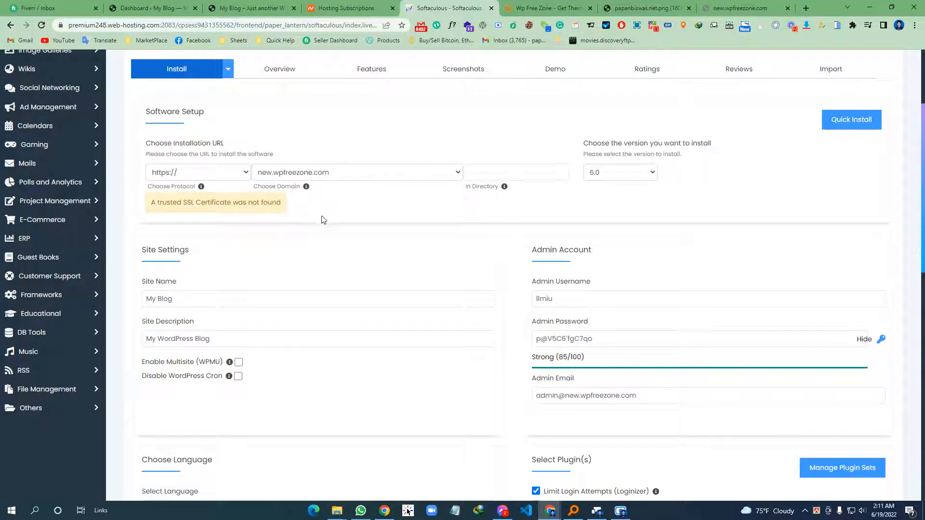
Replace the default admin username with 'wpfreezone'
{"action": "scroll", "coordinate": [676, 250], "scroll_direction": "down", "scroll_amount": 3}
{"action": "left_click", "coordinate": [561, 155]}
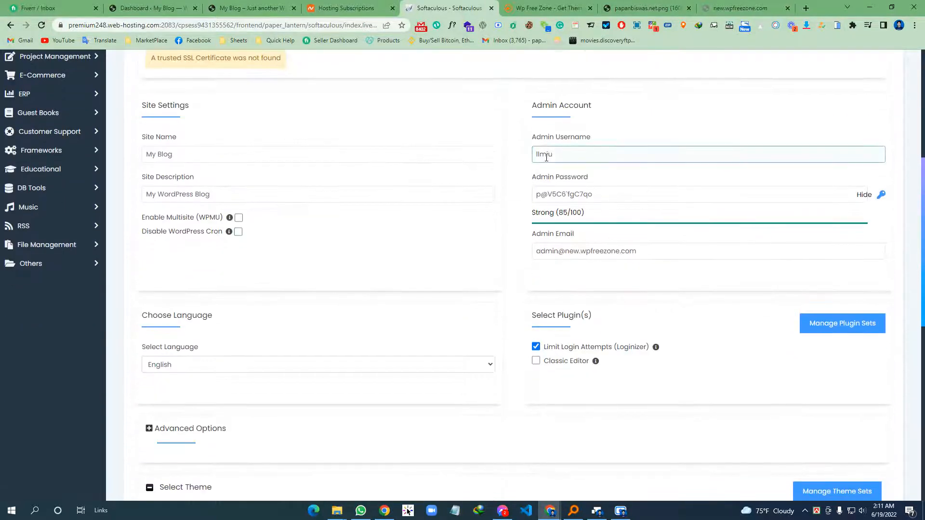
{"action": "double_click", "coordinate": [560, 156]}
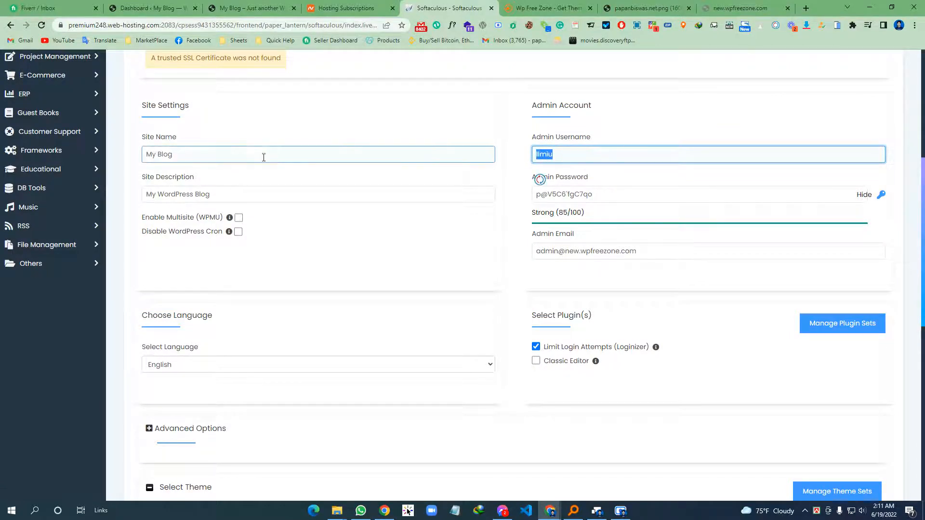
{"action": "left_click", "coordinate": [245, 155]}
{"action": "triple_click", "coordinate": [205, 155]}
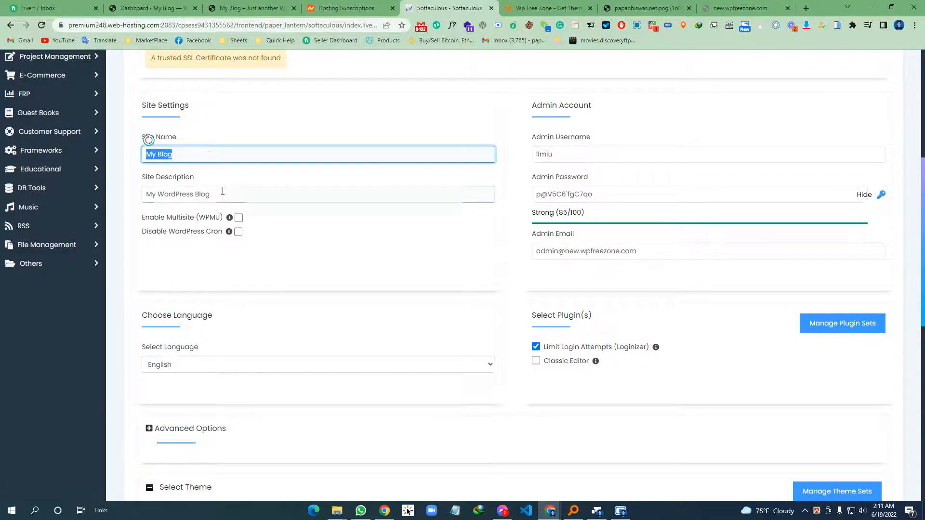
{"action": "left_click_drag", "start_coordinate": [231, 190], "coordinate": [154, 192]}
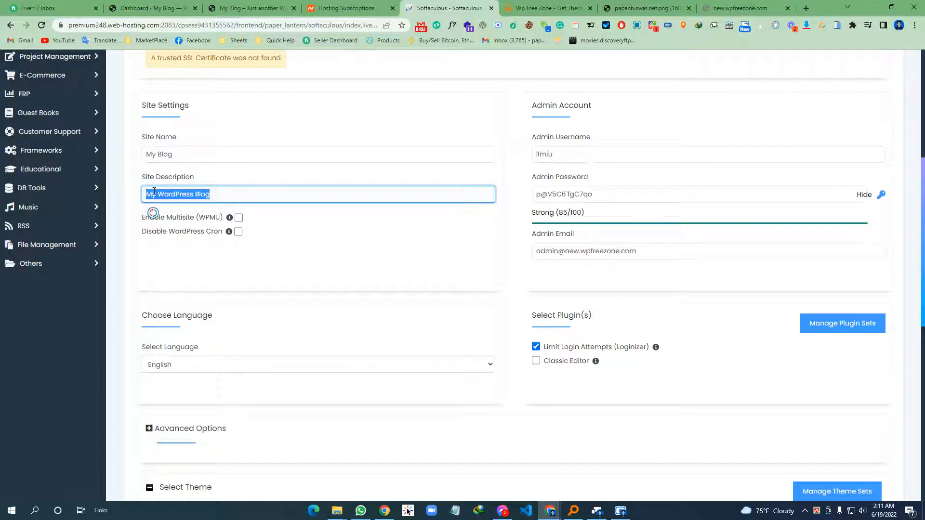
{"action": "left_click_drag", "start_coordinate": [211, 194], "coordinate": [159, 197]}
{"action": "left_click", "coordinate": [220, 191]}
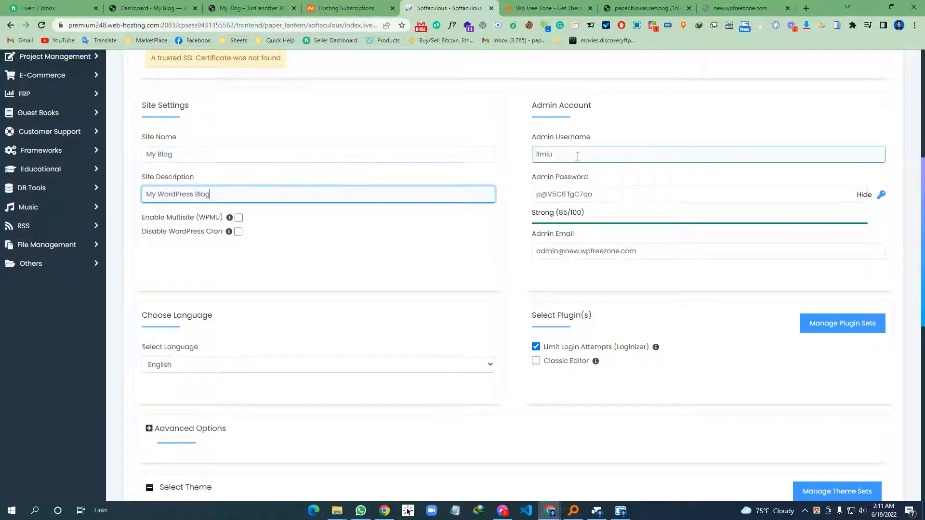
{"action": "left_click", "coordinate": [561, 155]}
{"action": "left_click_drag", "start_coordinate": [560, 154], "coordinate": [536, 155]}
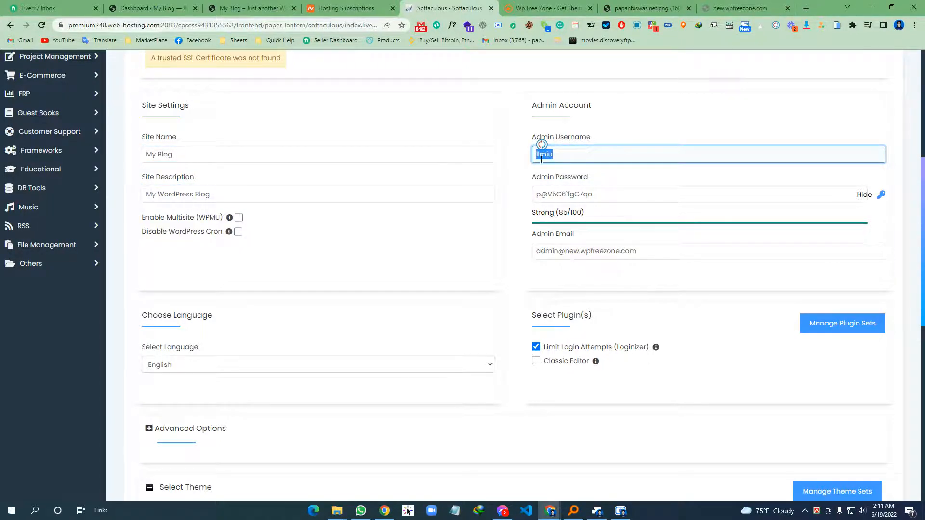
{"action": "scroll", "coordinate": [568, 164], "scroll_direction": "up", "scroll_amount": 2}
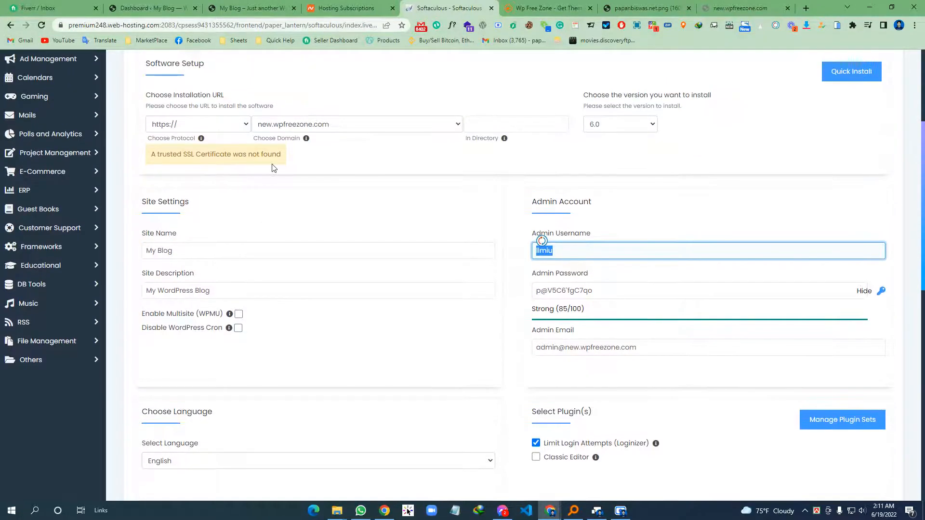
{"action": "type", "text": "wpf"}
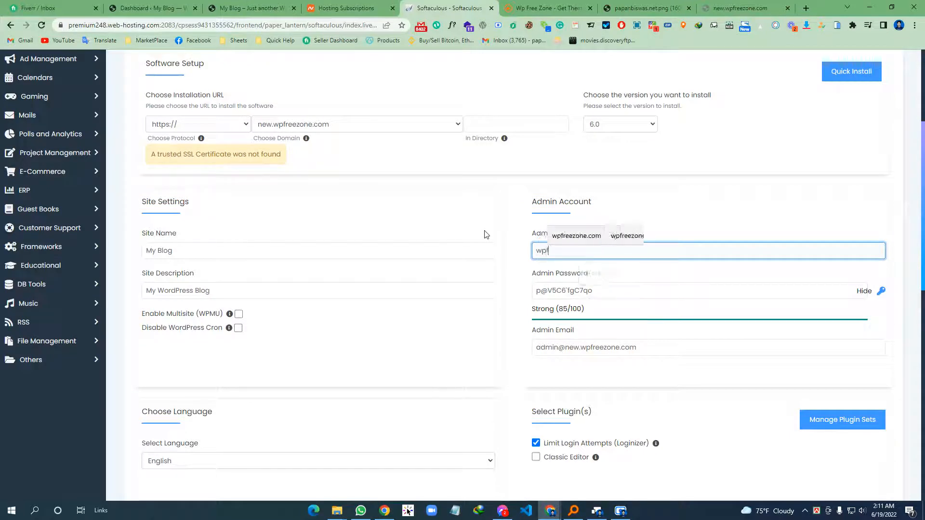
{"action": "type", "text": "reezone"}
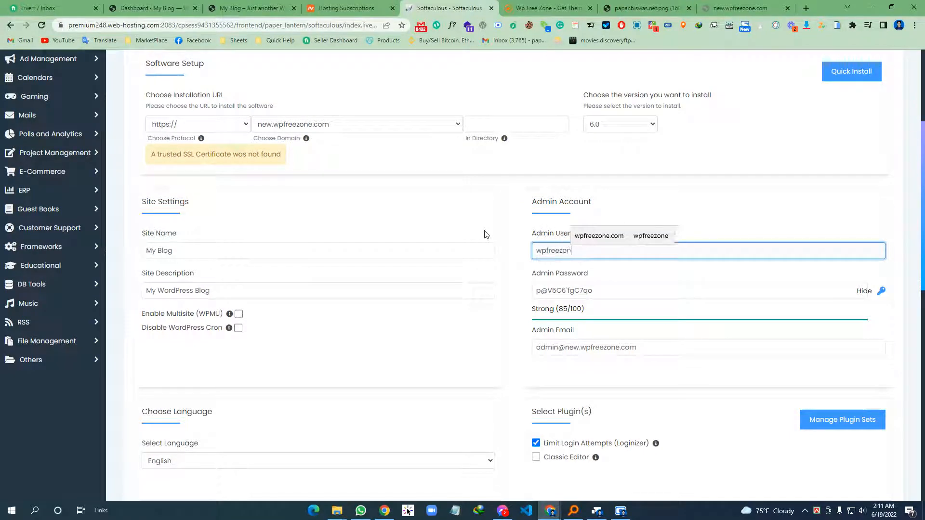
{"action": "double_click", "coordinate": [564, 254]}
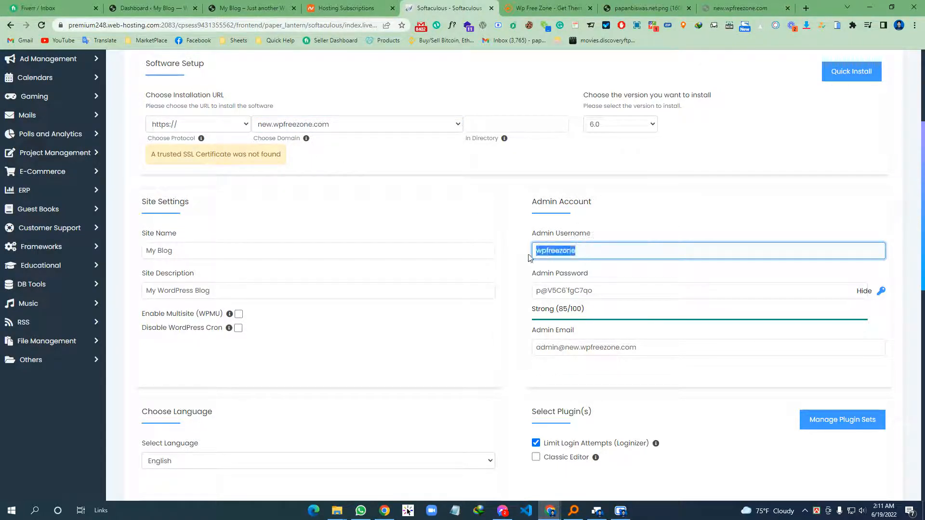
Replace the generated admin password with a new one rated Strong (100/100)
{"action": "left_click_drag", "start_coordinate": [607, 295], "coordinate": [532, 309]}
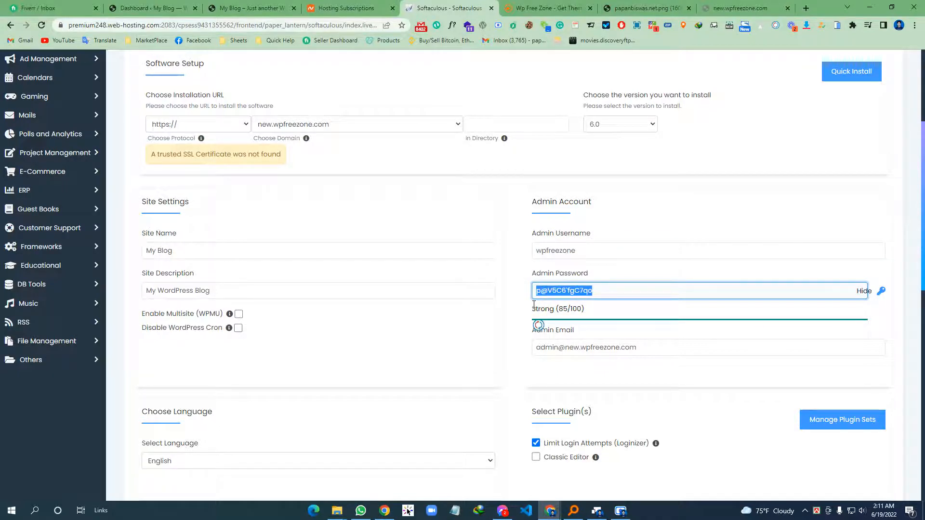
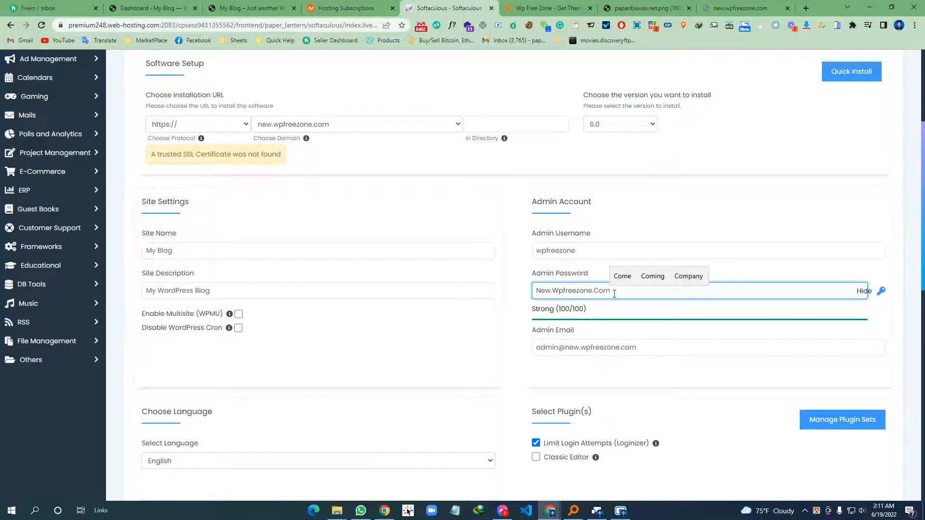
{"action": "left_click_drag", "start_coordinate": [614, 294], "coordinate": [532, 292]}
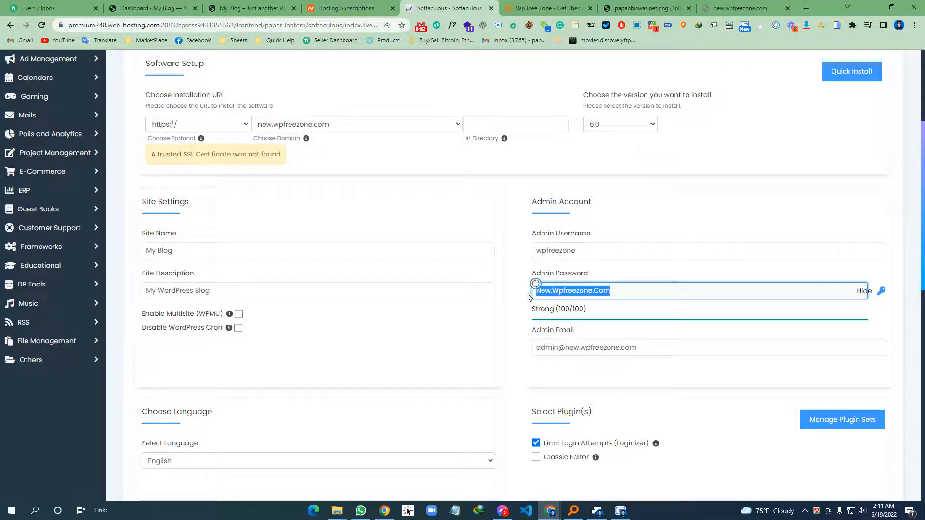
{"action": "left_click", "coordinate": [626, 289]}
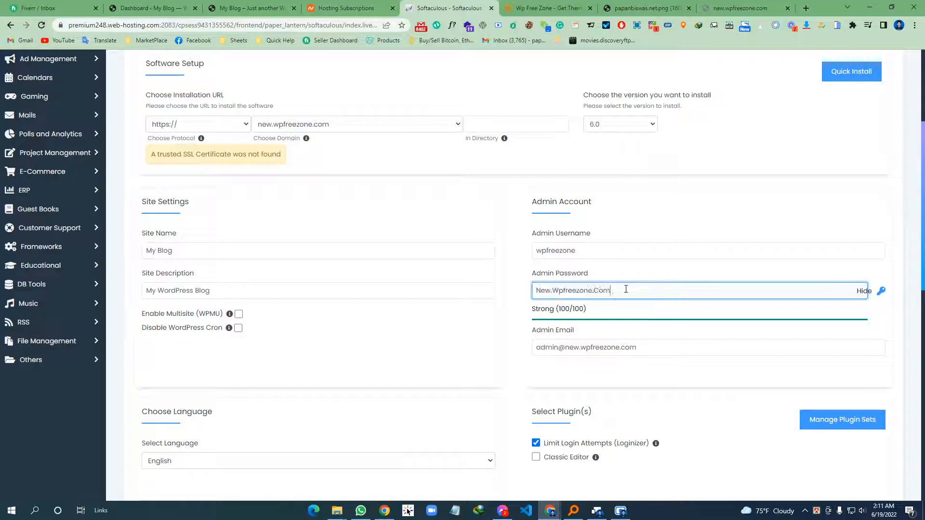
{"action": "left_click_drag", "start_coordinate": [626, 289], "coordinate": [540, 291]}
{"action": "left_click", "coordinate": [566, 294]}
Replace the default Admin Email with the site owner's own address using browser autofill
{"action": "scroll", "coordinate": [603, 334], "scroll_direction": "down", "scroll_amount": 1}
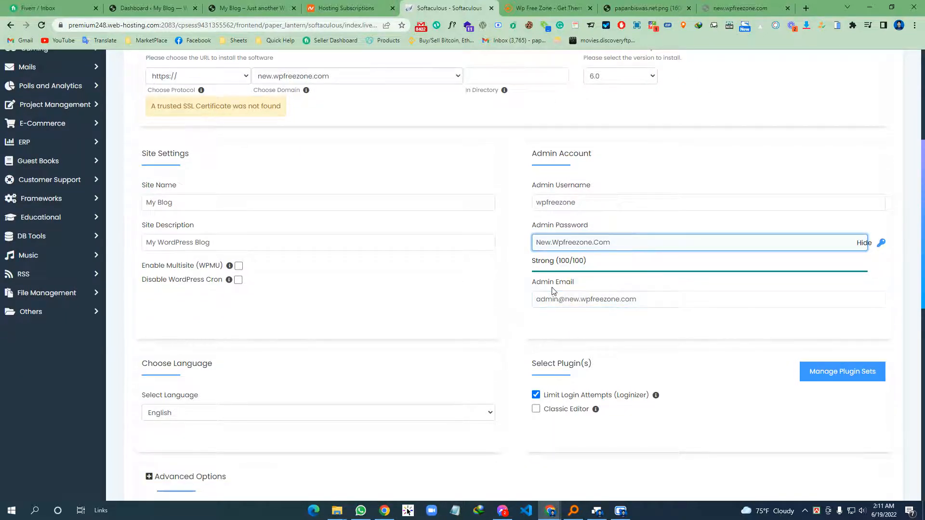
{"action": "left_click_drag", "start_coordinate": [640, 299], "coordinate": [533, 296]}
{"action": "triple_click", "coordinate": [538, 298]}
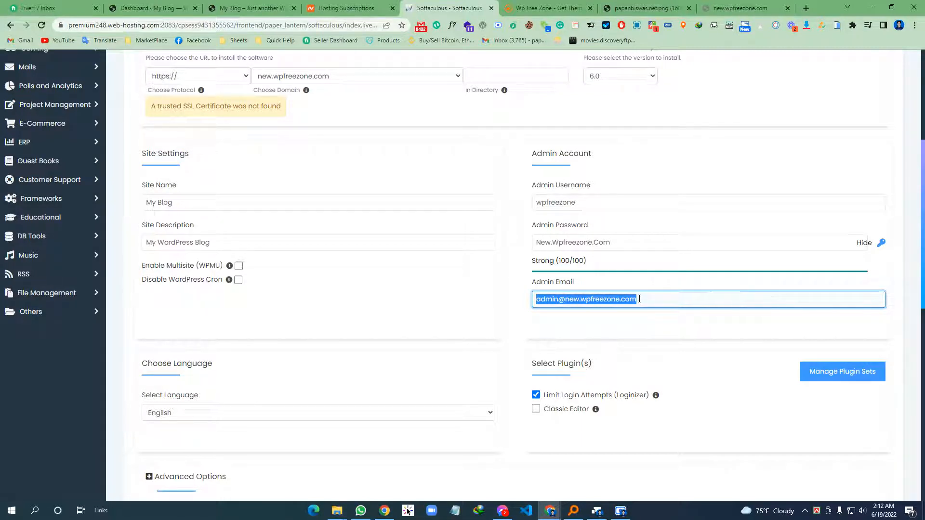
{"action": "type", "text": "papan"}
{"action": "key", "text": "Down"}
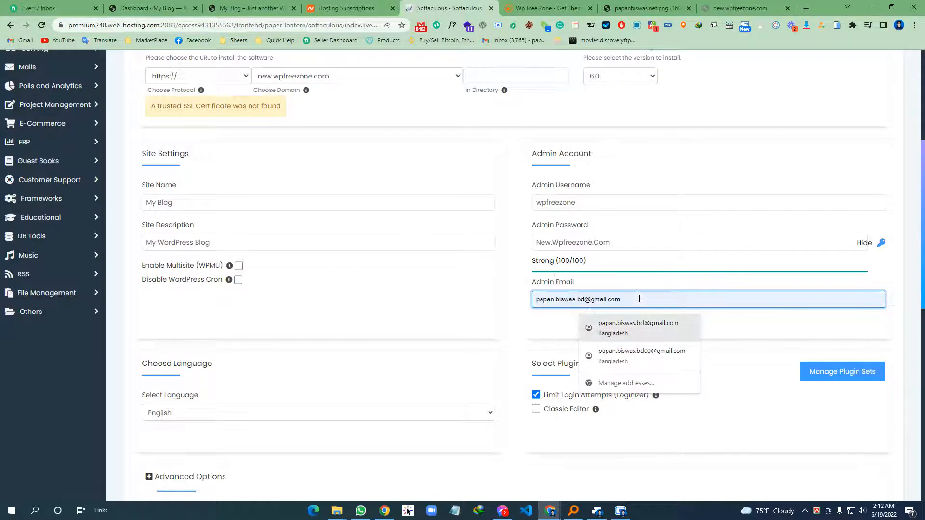
{"action": "key", "text": "Return"}
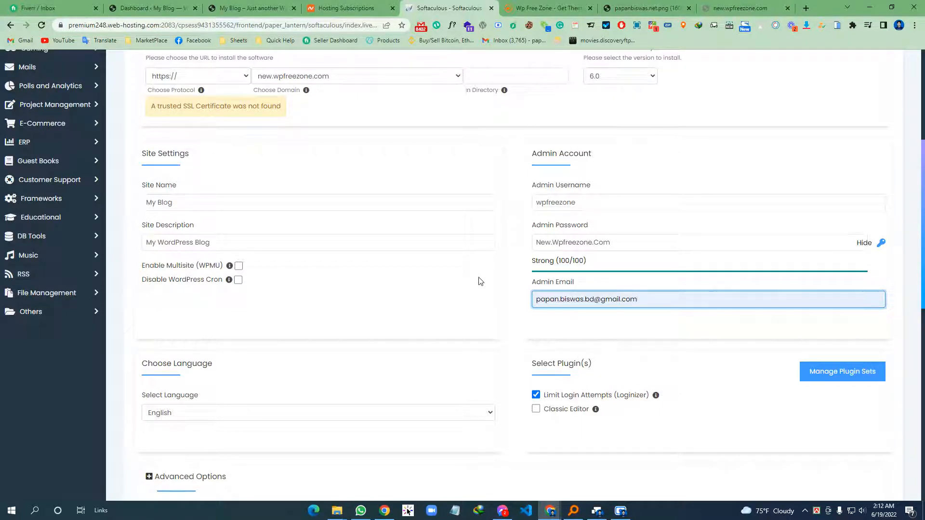
Fill 'Email installation details to' with the saved e-mail address suggestion
{"action": "scroll", "coordinate": [570, 207], "scroll_direction": "down", "scroll_amount": 3}
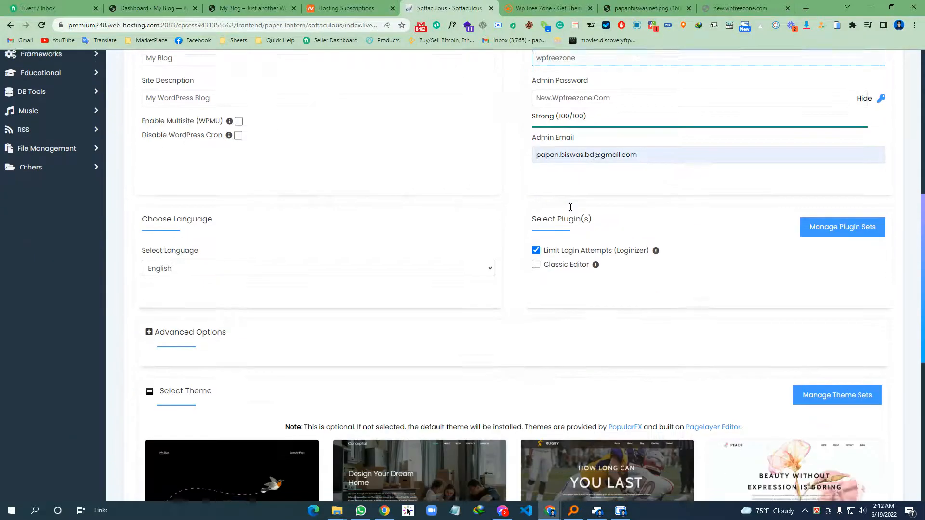
{"action": "scroll", "coordinate": [571, 207], "scroll_direction": "down", "scroll_amount": 8}
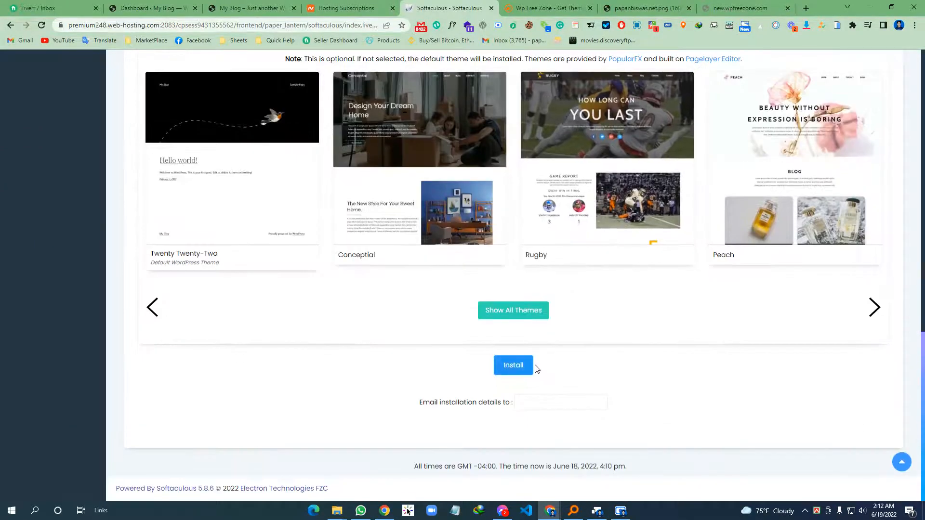
{"action": "left_click", "coordinate": [529, 407]}
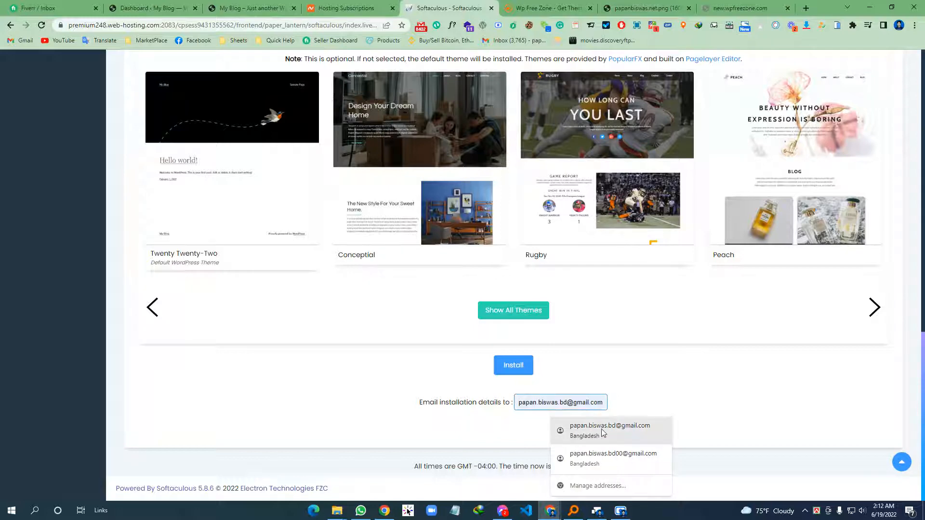
{"action": "left_click", "coordinate": [585, 426]}
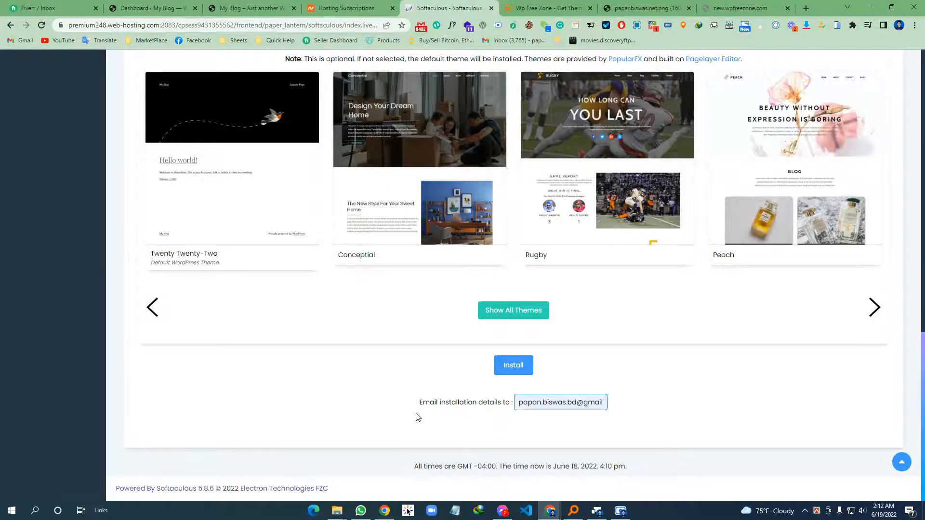
Start the WordPress installation for new.wpfreezone.com
{"action": "scroll", "coordinate": [403, 339], "scroll_direction": "up", "scroll_amount": 8}
{"action": "scroll", "coordinate": [403, 337], "scroll_direction": "up", "scroll_amount": 8}
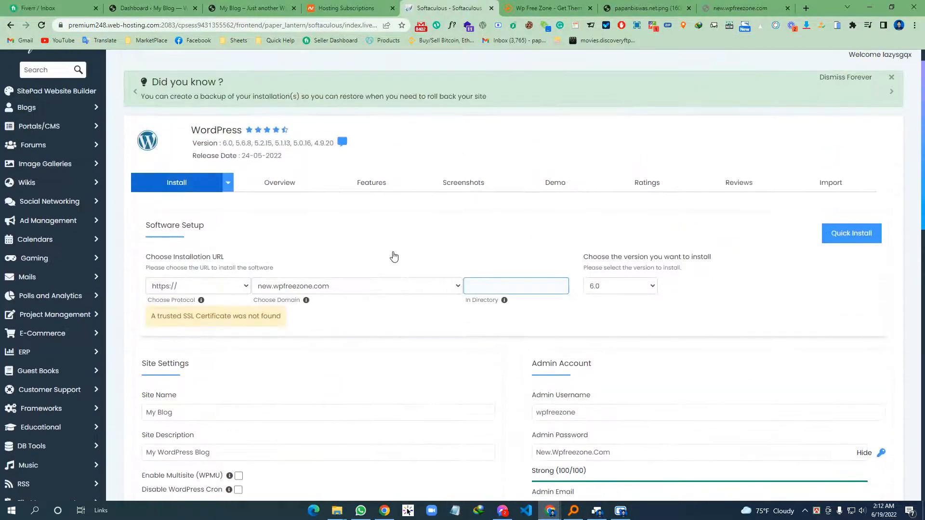
{"action": "scroll", "coordinate": [392, 256], "scroll_direction": "down", "scroll_amount": 14}
{"action": "scroll", "coordinate": [507, 330], "scroll_direction": "down", "scroll_amount": 3}
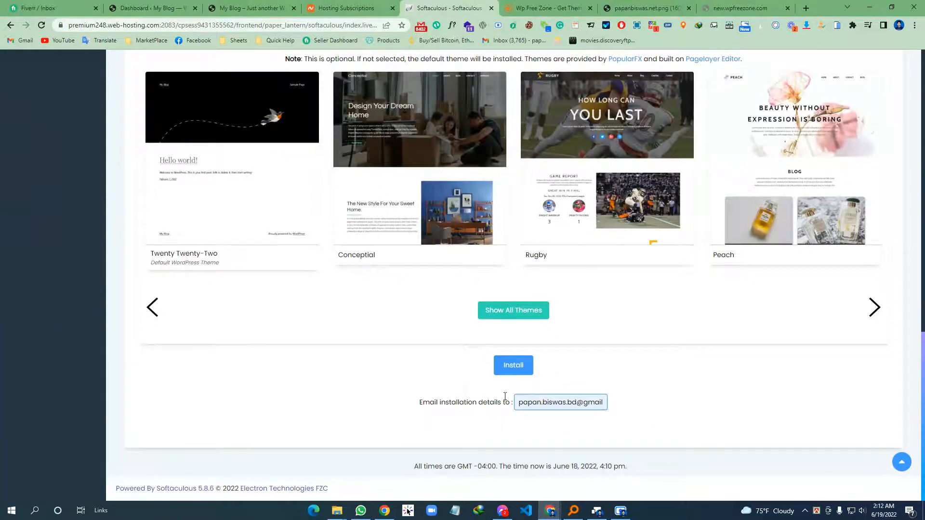
{"action": "left_click_drag", "start_coordinate": [419, 402], "coordinate": [541, 400]}
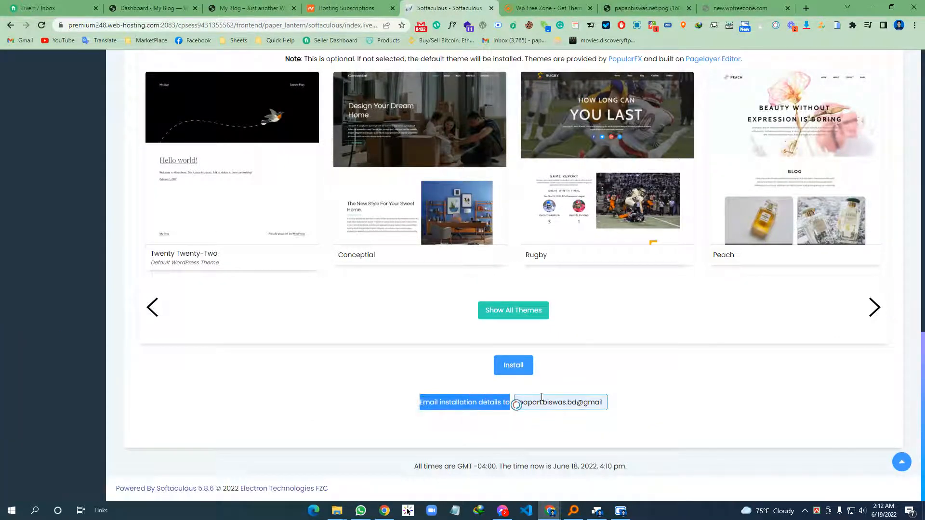
{"action": "left_click", "coordinate": [551, 389]}
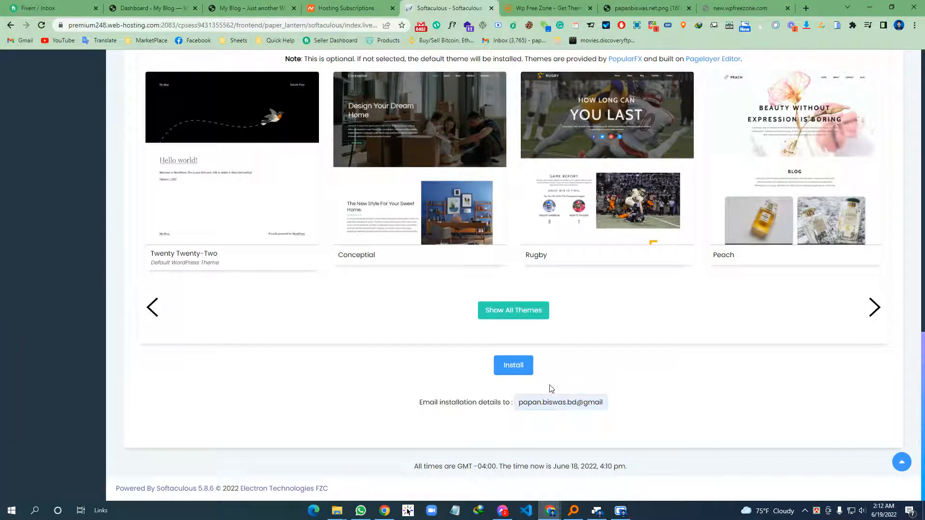
{"action": "left_click", "coordinate": [520, 368]}
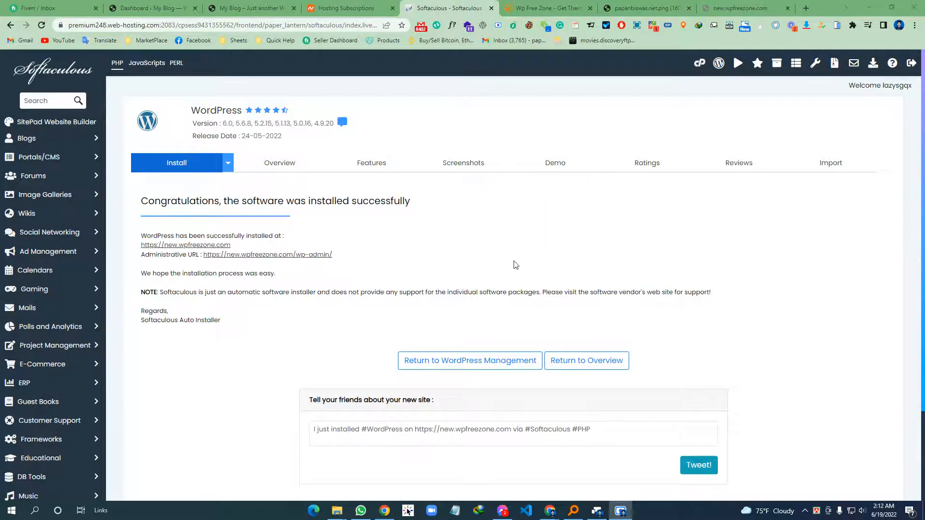
{"action": "scroll", "coordinate": [207, 291], "scroll_direction": "down", "scroll_amount": 1}
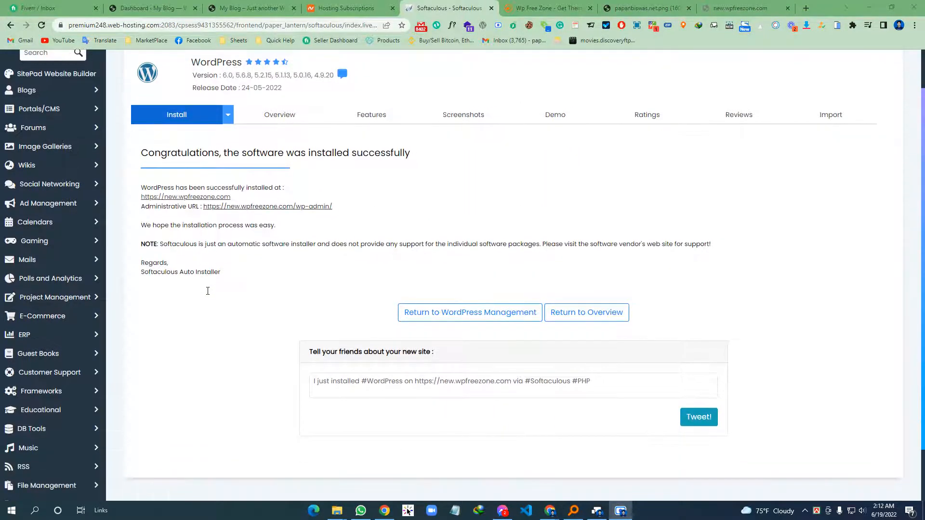
Reload the unreachable new.wpfreezone.com tab twice
{"action": "left_click", "coordinate": [729, 4]}
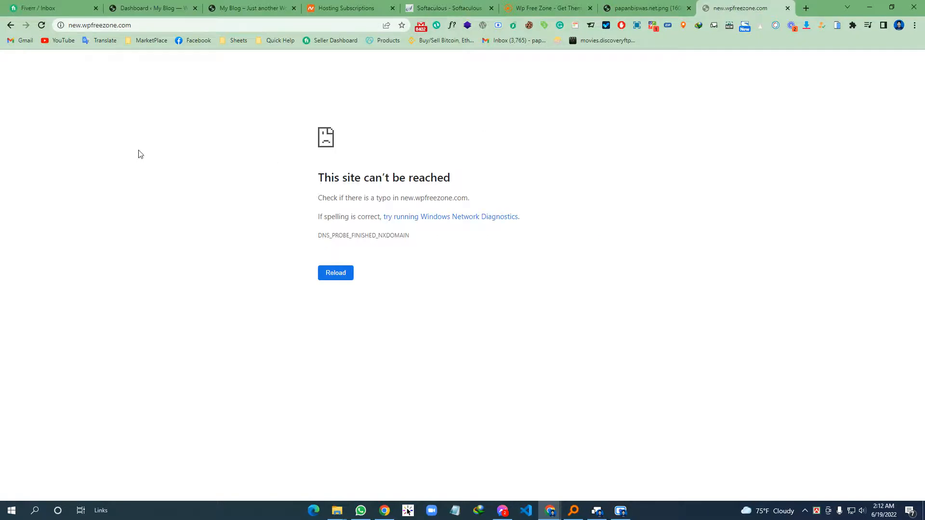
{"action": "right_click", "coordinate": [139, 151]}
{"action": "left_click", "coordinate": [162, 181]}
{"action": "right_click", "coordinate": [161, 181]}
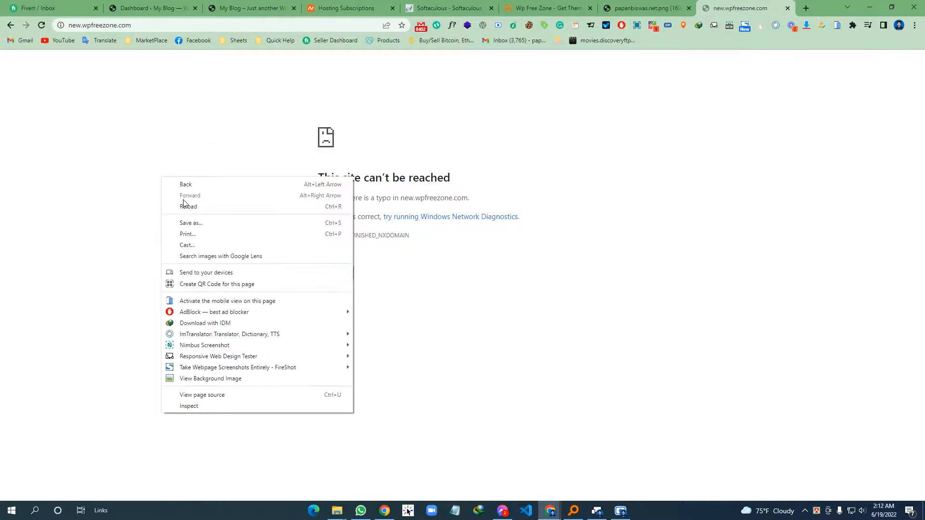
{"action": "left_click", "coordinate": [186, 209]}
Reopen the site from the install success page and reload it repeatedly until it loads
{"action": "left_click", "coordinate": [444, 5]}
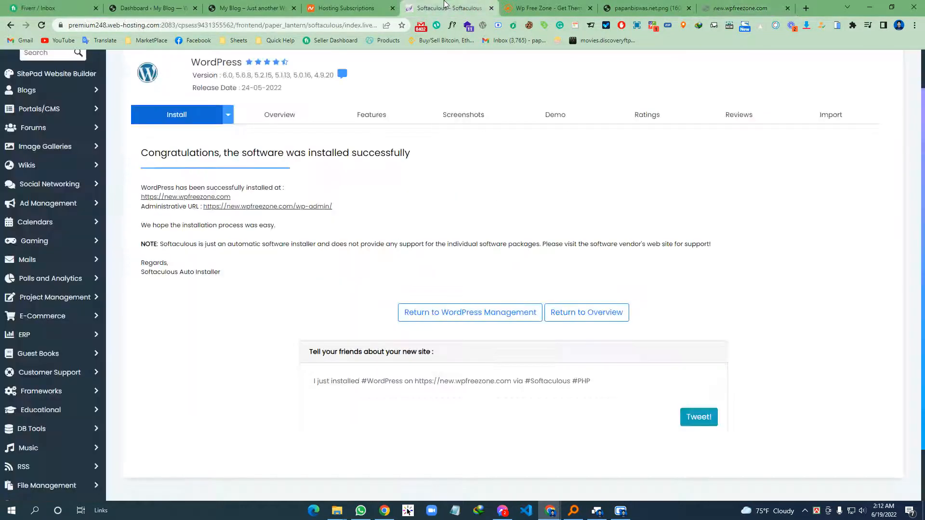
{"action": "left_click", "coordinate": [178, 201]}
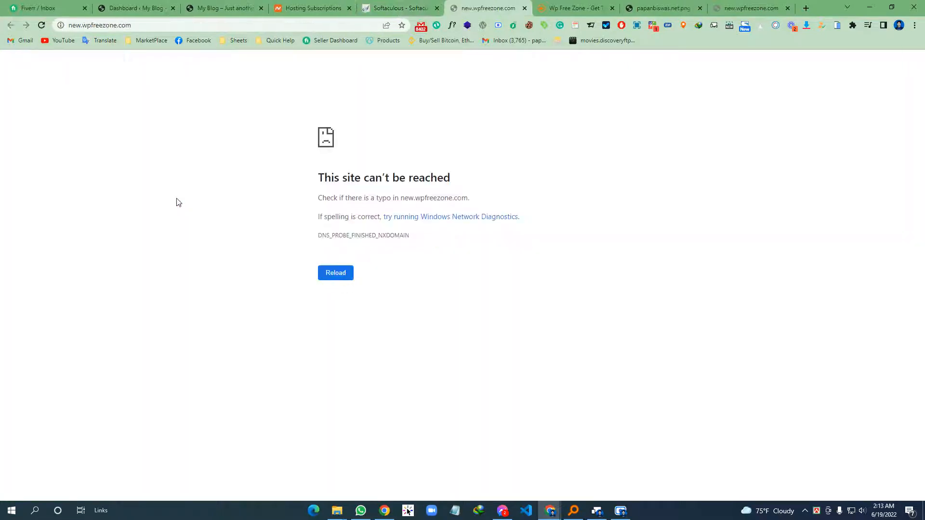
{"action": "right_click", "coordinate": [320, 142]}
{"action": "left_click", "coordinate": [340, 175]}
{"action": "right_click", "coordinate": [196, 175]}
{"action": "left_click", "coordinate": [232, 211]}
{"action": "right_click", "coordinate": [229, 213]}
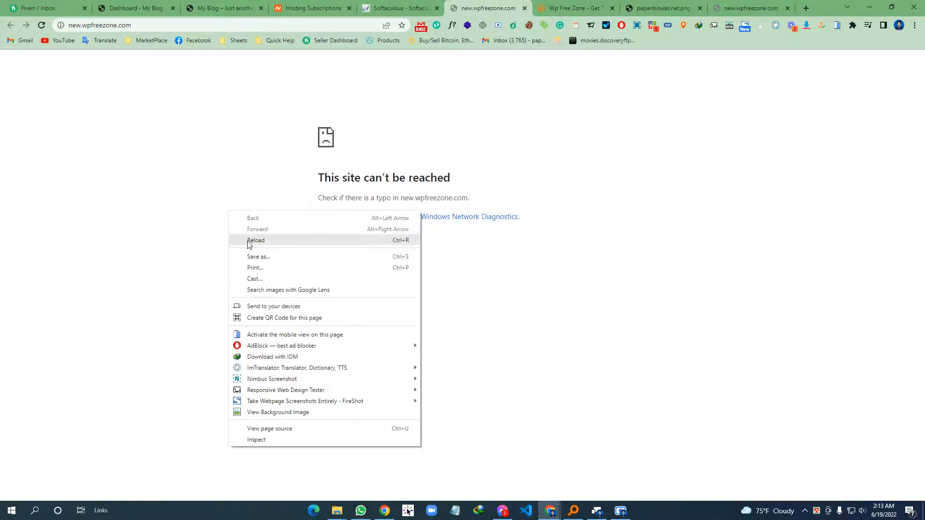
{"action": "left_click", "coordinate": [255, 239]}
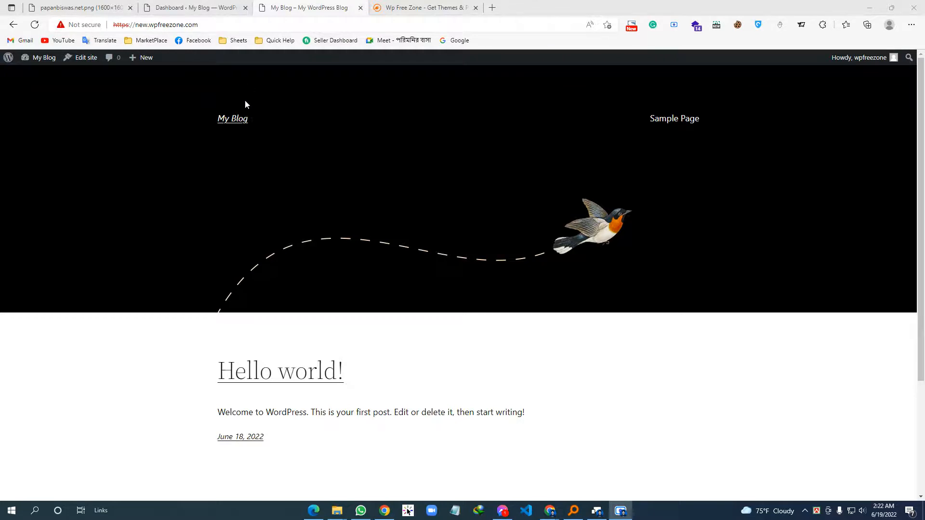
{"action": "scroll", "coordinate": [202, 227], "scroll_direction": "down", "scroll_amount": 3}
{"action": "scroll", "coordinate": [217, 260], "scroll_direction": "up", "scroll_amount": 3}
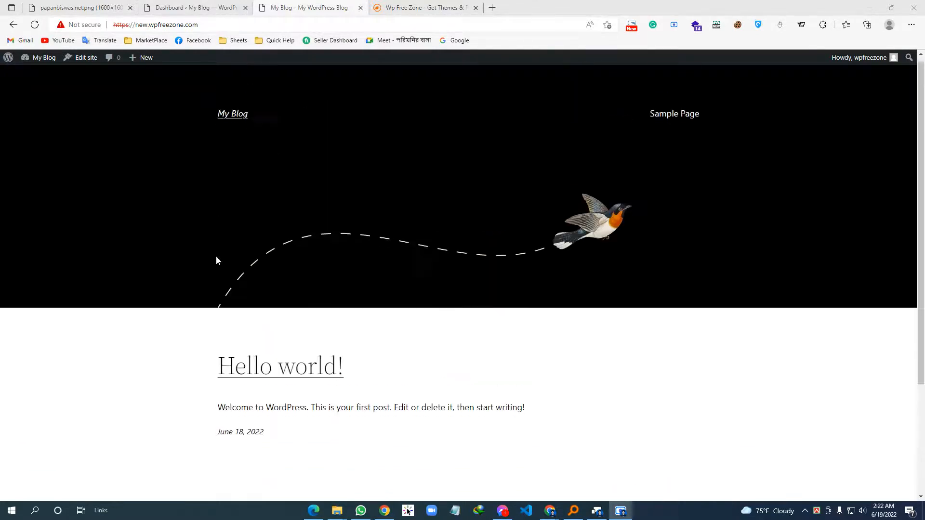
{"action": "left_click", "coordinate": [460, 5]}
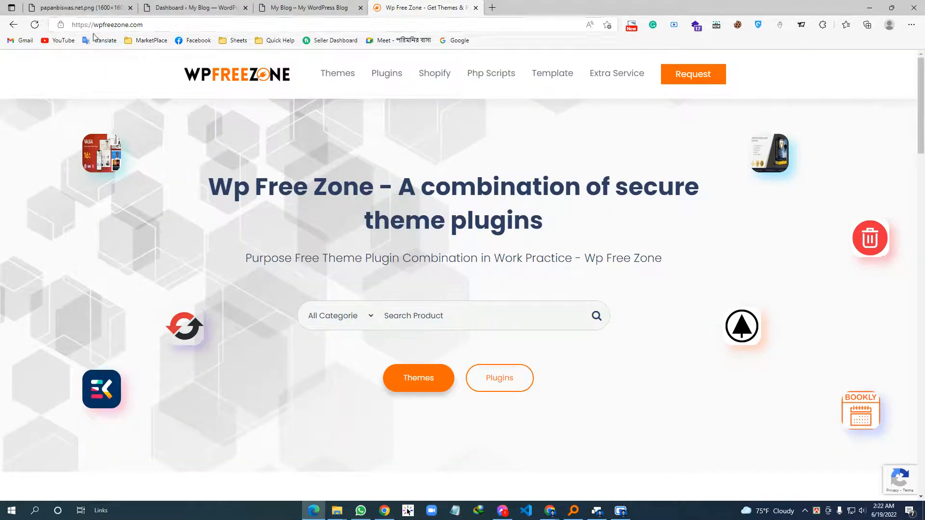
{"action": "left_click_drag", "start_coordinate": [95, 26], "coordinate": [149, 29]}
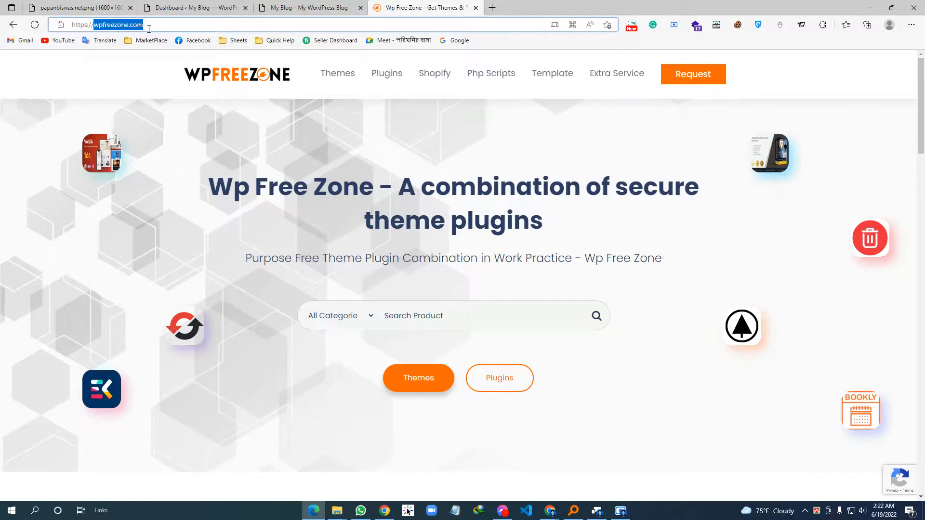
{"action": "left_click", "coordinate": [300, 6]}
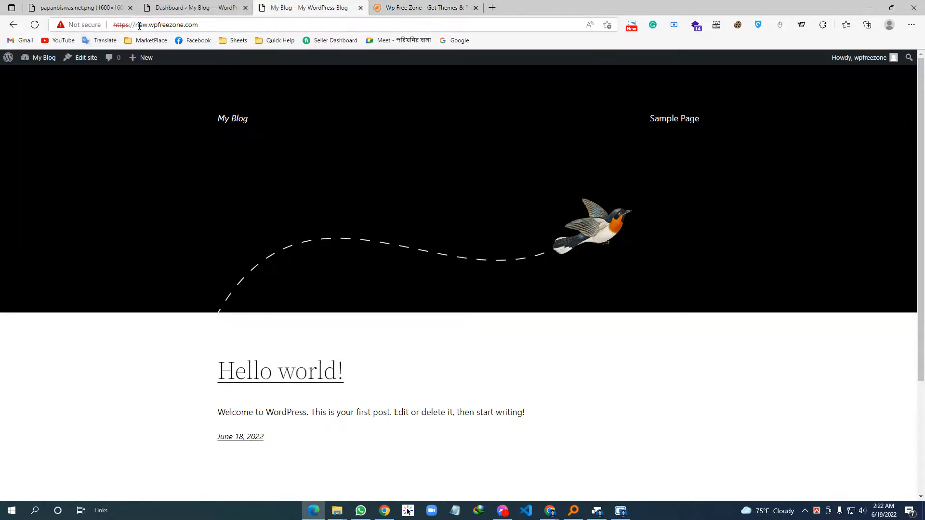
{"action": "left_click_drag", "start_coordinate": [135, 24], "coordinate": [148, 26]}
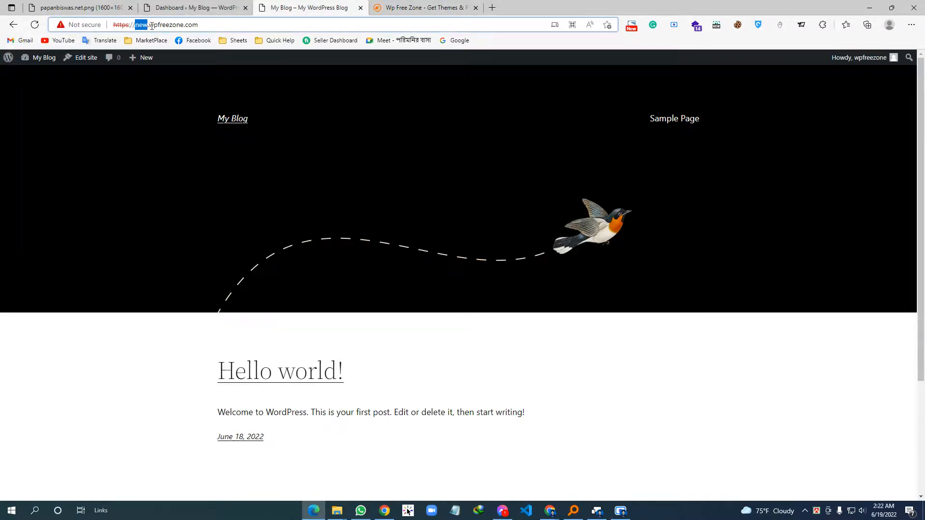
{"action": "left_click", "coordinate": [151, 26]}
{"action": "left_click_drag", "start_coordinate": [207, 25], "coordinate": [114, 25]}
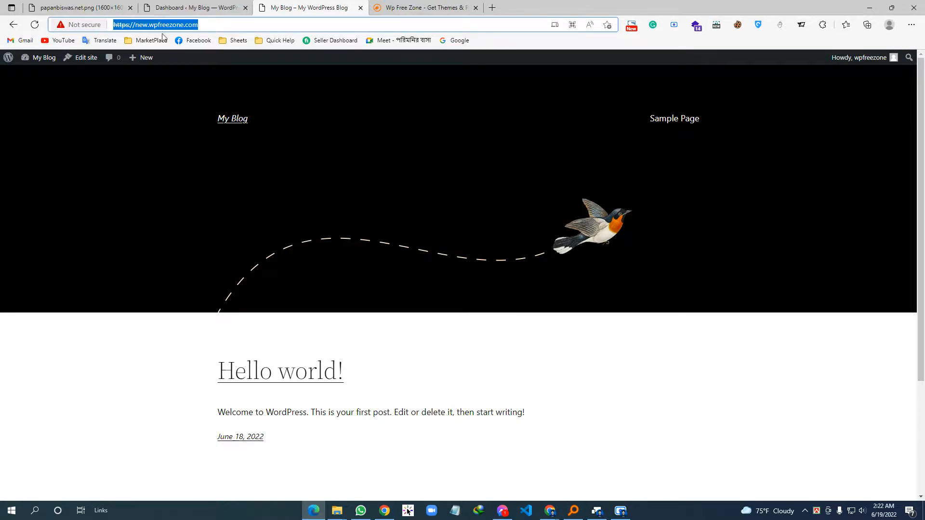
{"action": "left_click", "coordinate": [207, 24]}
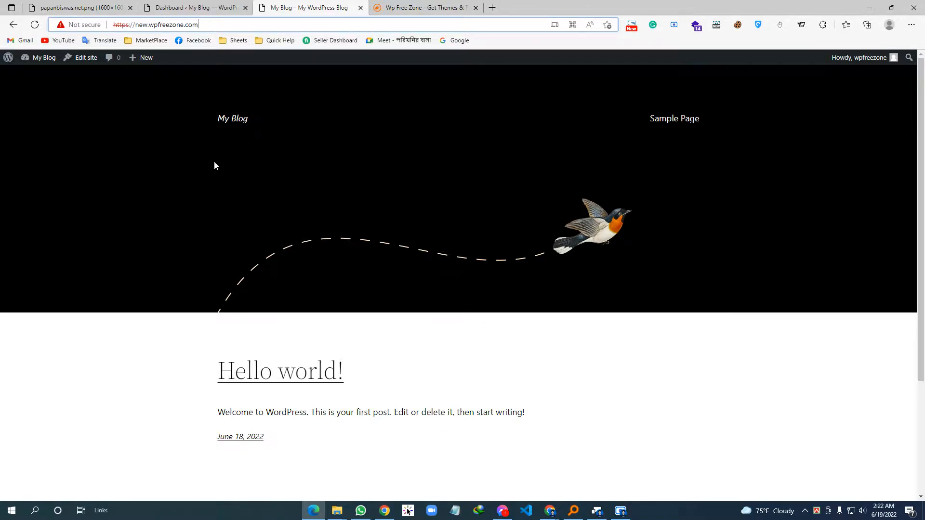
{"action": "scroll", "coordinate": [212, 169], "scroll_direction": "down", "scroll_amount": 3}
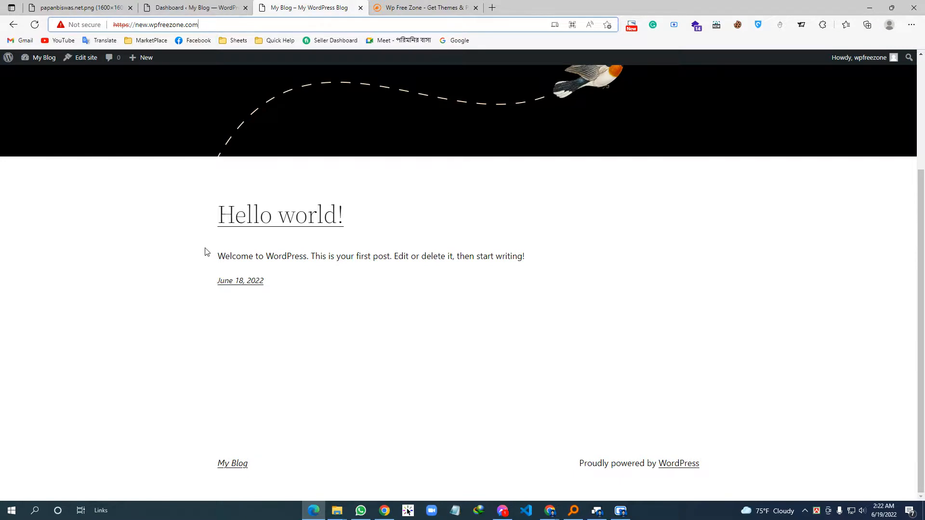
{"action": "scroll", "coordinate": [210, 231], "scroll_direction": "up", "scroll_amount": 3}
{"action": "scroll", "coordinate": [255, 212], "scroll_direction": "down", "scroll_amount": 3}
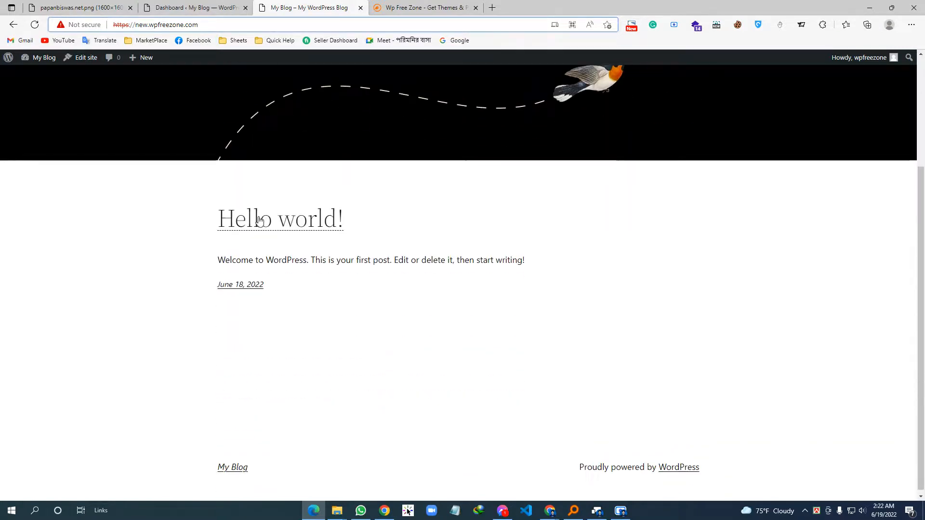
Switch to the 'Dashboard ‹ My Blog' tab and look over the WordPress 6.0 welcome panel
{"action": "left_click", "coordinate": [183, 7]}
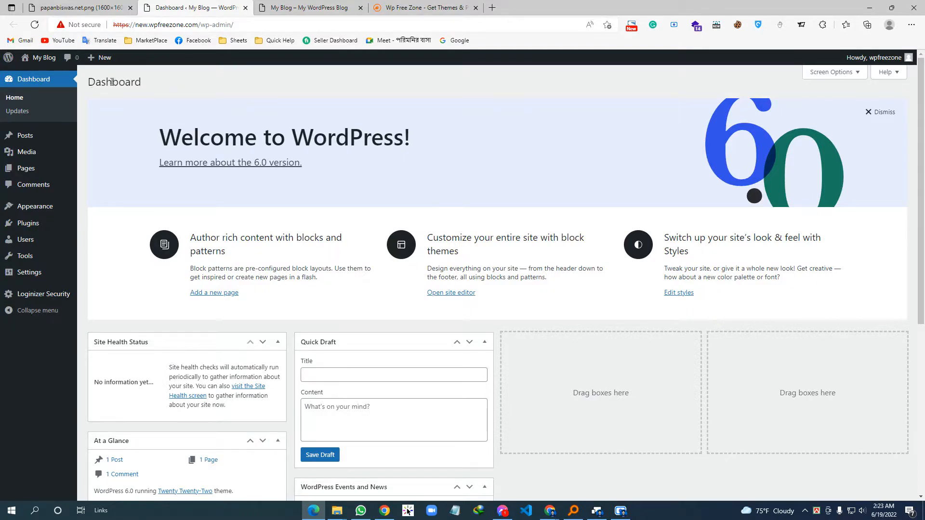
{"action": "scroll", "coordinate": [141, 130], "scroll_direction": "down", "scroll_amount": 6}
{"action": "scroll", "coordinate": [252, 234], "scroll_direction": "up", "scroll_amount": 6}
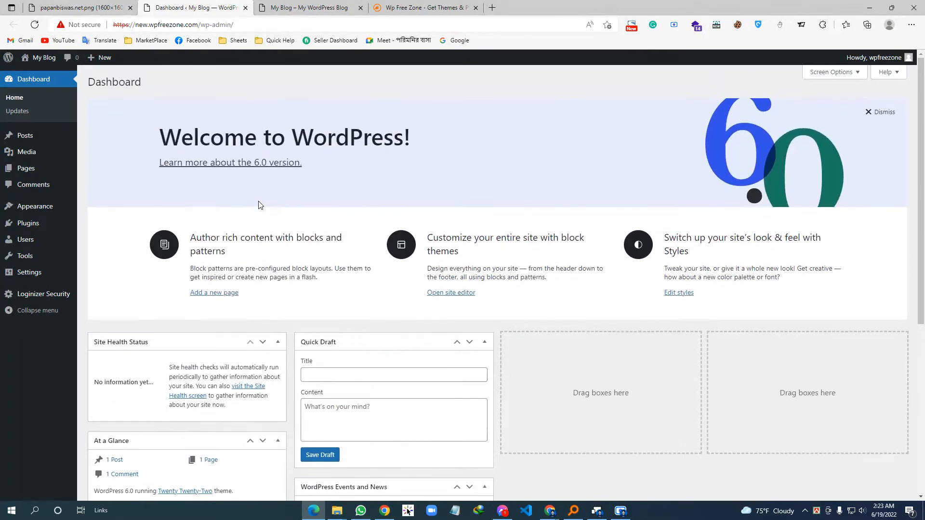